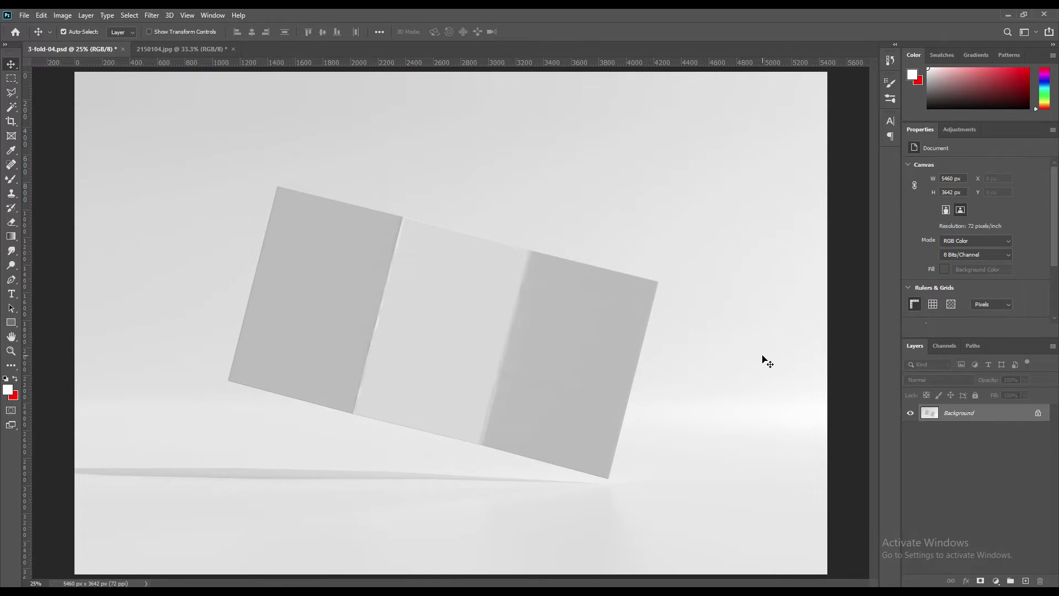
Step: Create a new U.S. Paper Letter-size document
left_click(25, 15)
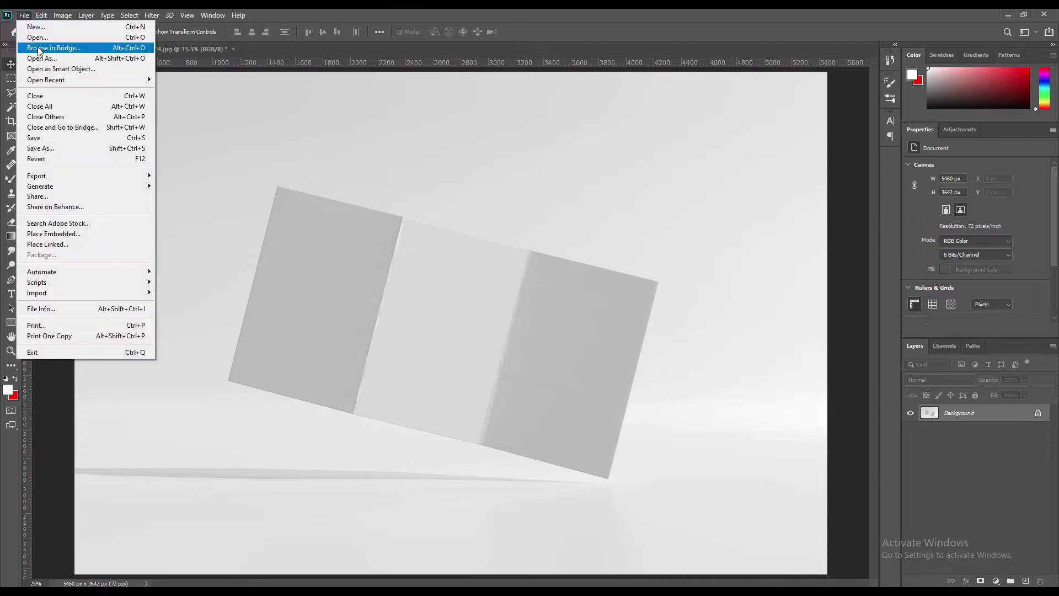
left_click(40, 28)
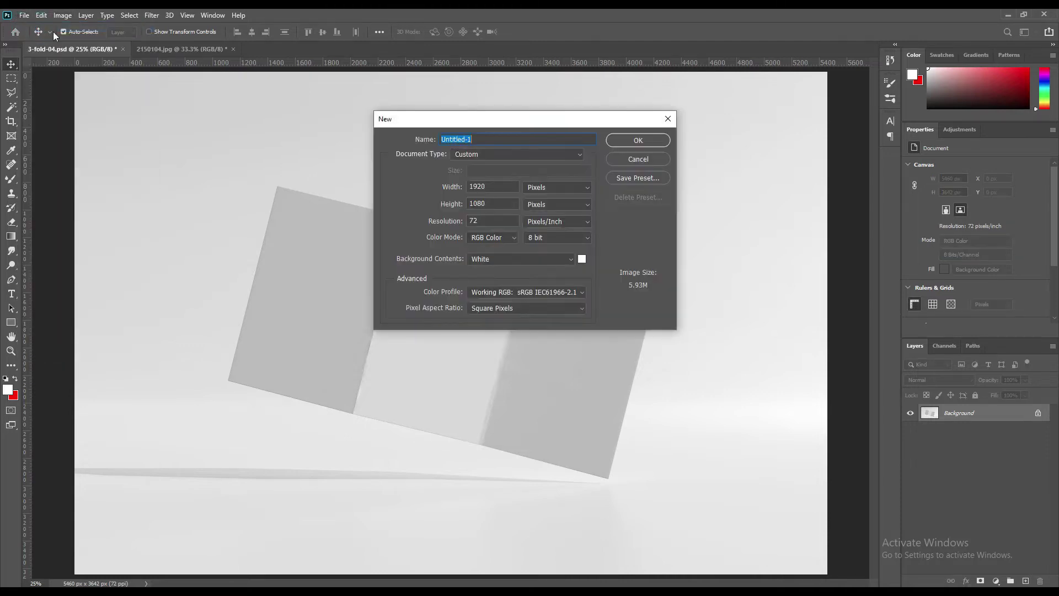
left_click(562, 154)
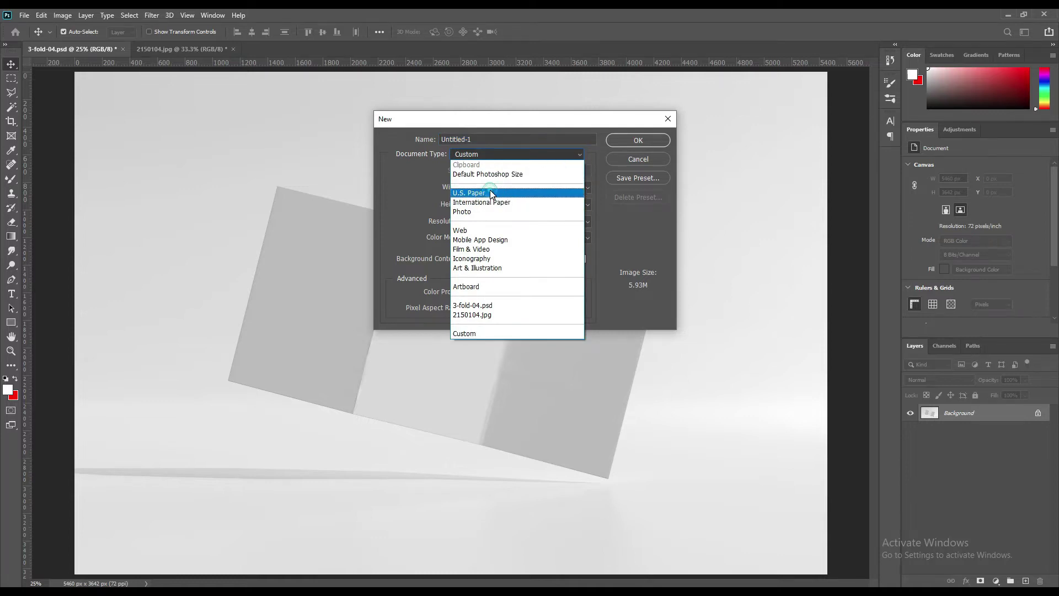
left_click(490, 193)
left_click(637, 140)
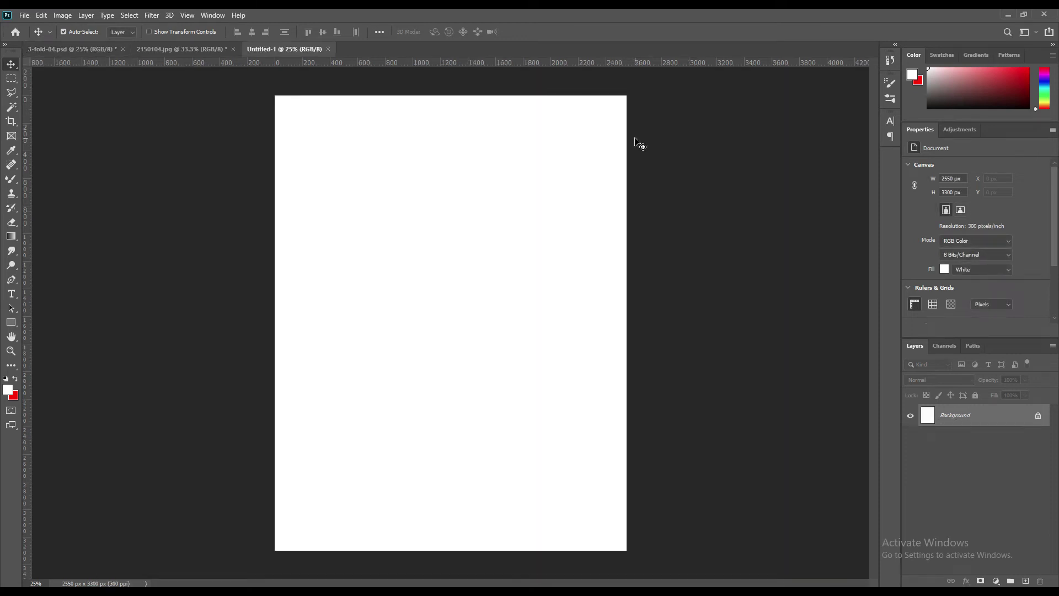
Step: Fill the page red and drag it onto the 3-fold-04.psd brochure mockup
key("ctrl+BackSpace")
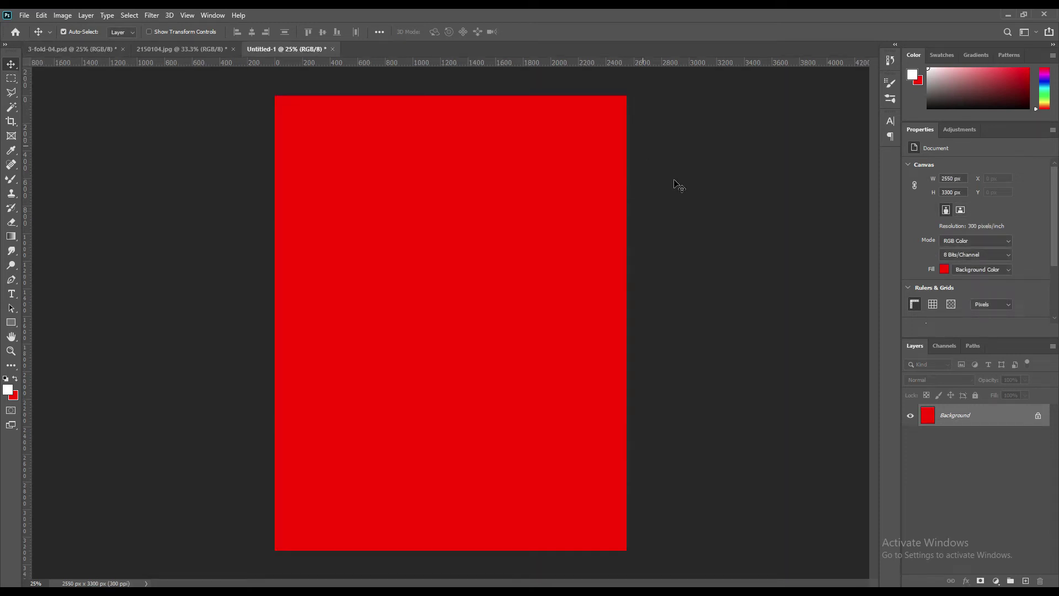
mouse_move(972, 416)
left_mouse_down()
mouse_move(275, 222)
mouse_move(319, 282)
left_mouse_up()
left_click_drag(335, 227, 441, 274)
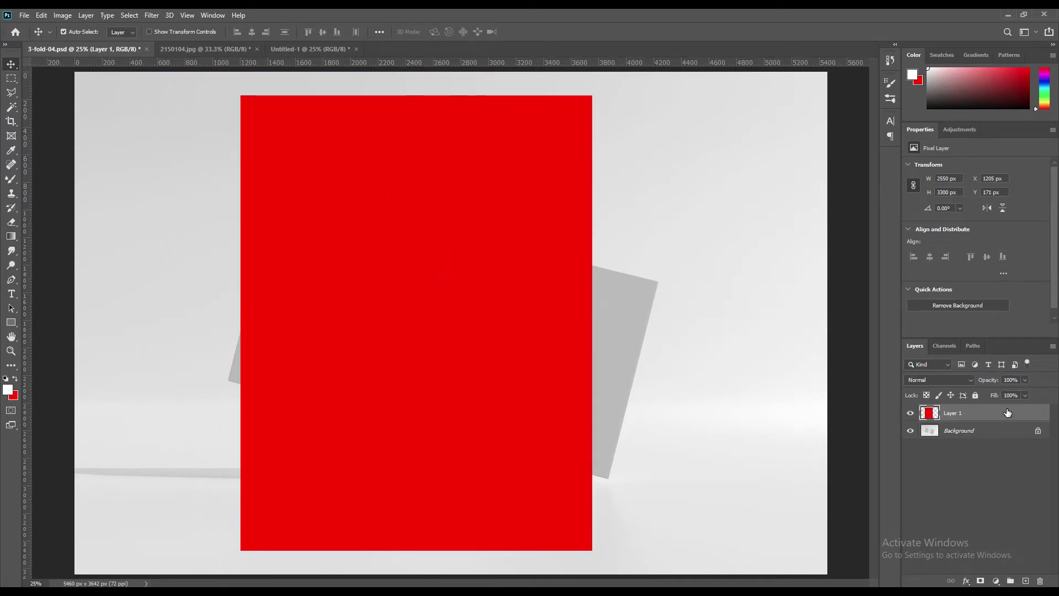
Step: Duplicate the red page and fill the copy with magenta
key("ctrl+j")
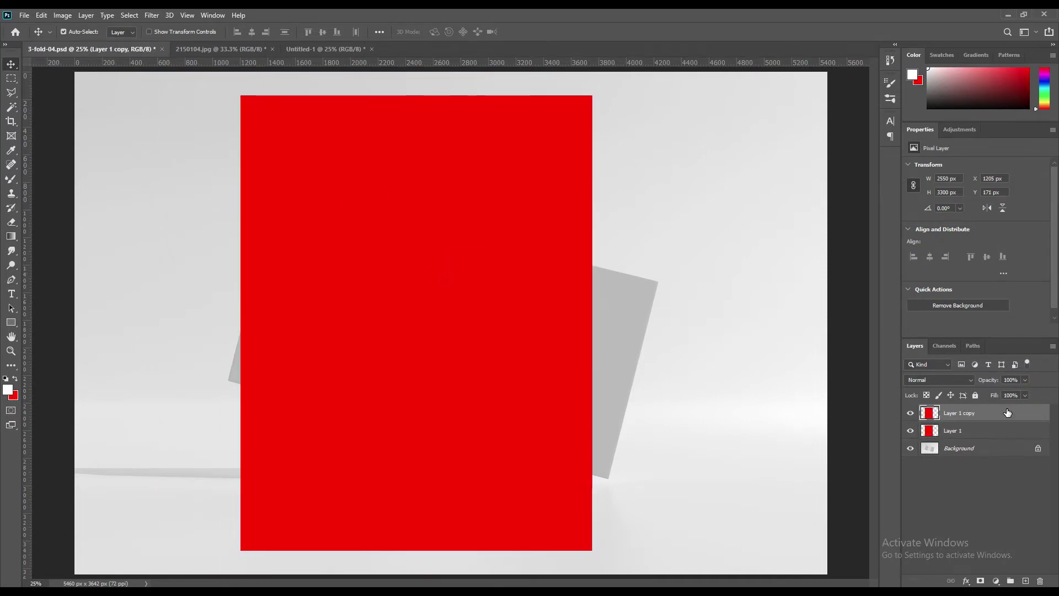
left_click(930, 413, "ctrl")
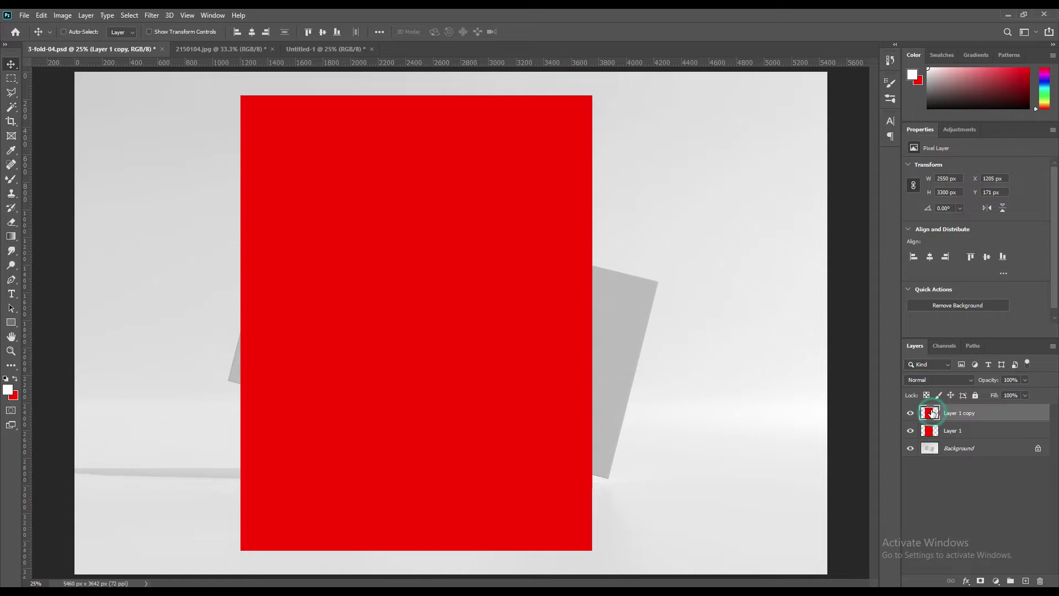
left_click(14, 395)
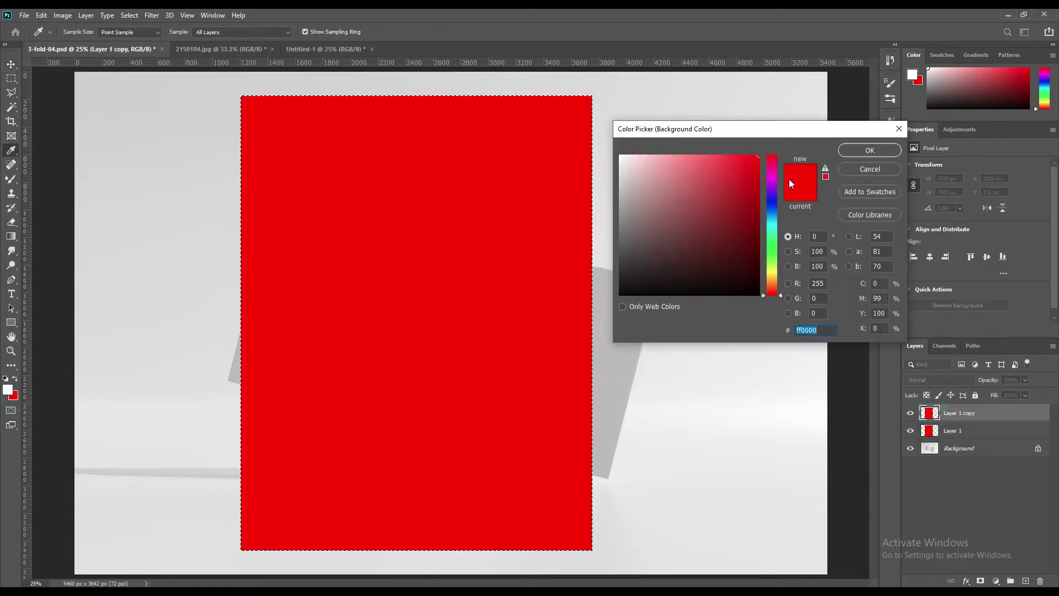
left_click(775, 180)
left_click(858, 149)
key("ctrl+BackSpace")
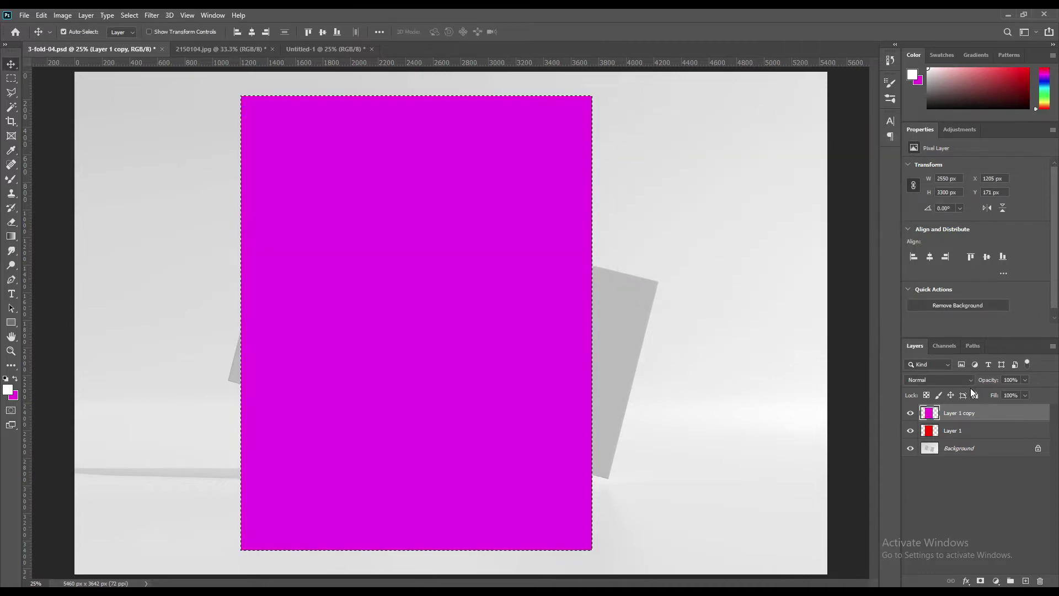
key("ctrl+d")
left_click(976, 411)
Step: Duplicate the magenta copy and fill the new copy with blue-purple
key("ctrl+j")
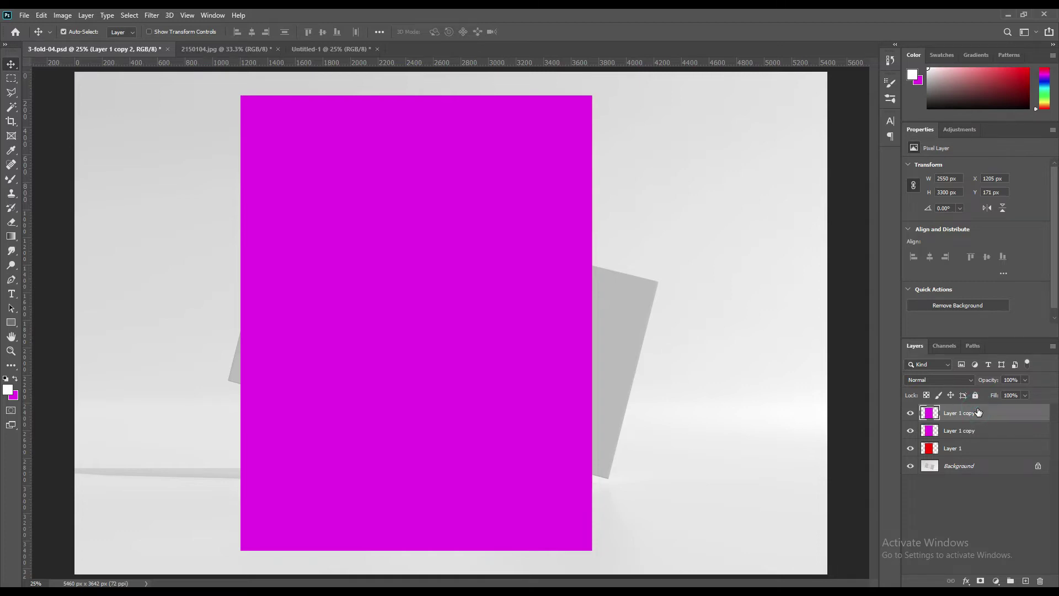
left_click(15, 398)
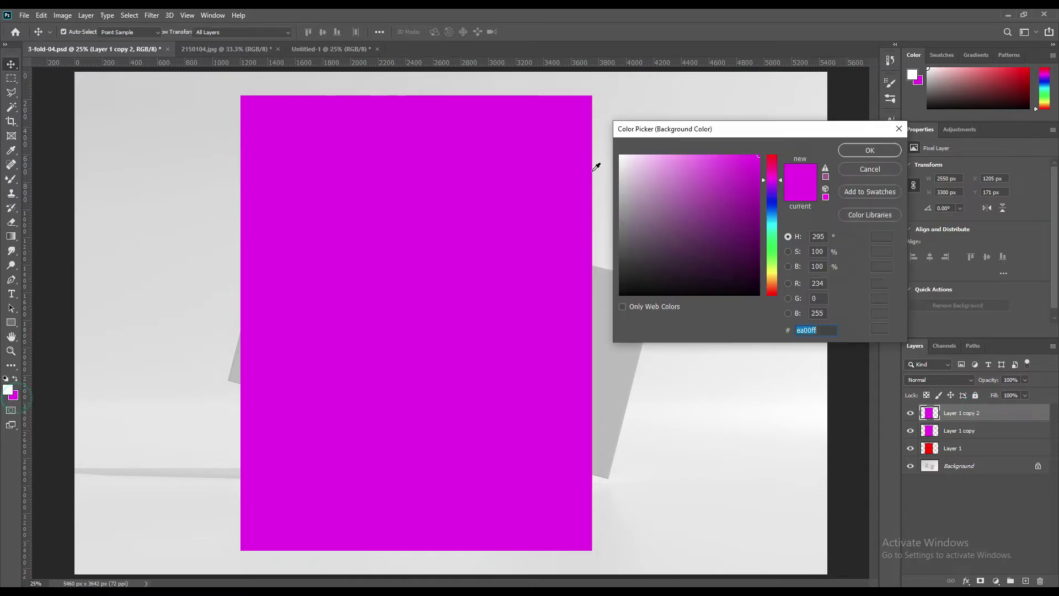
left_click(772, 195)
left_click(868, 153)
key("ctrl+BackSpace")
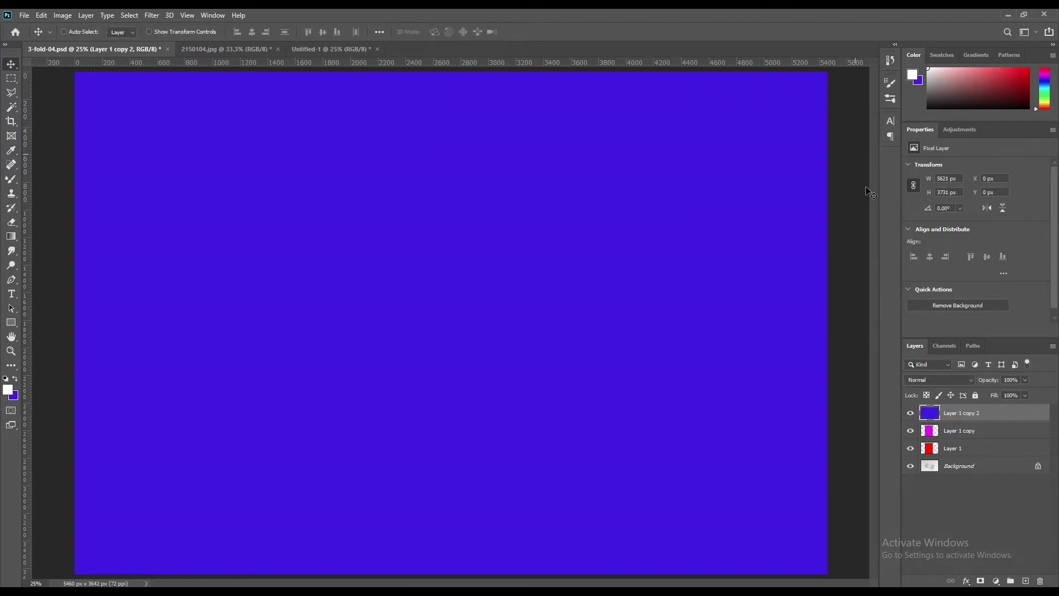
key("ctrl+z")
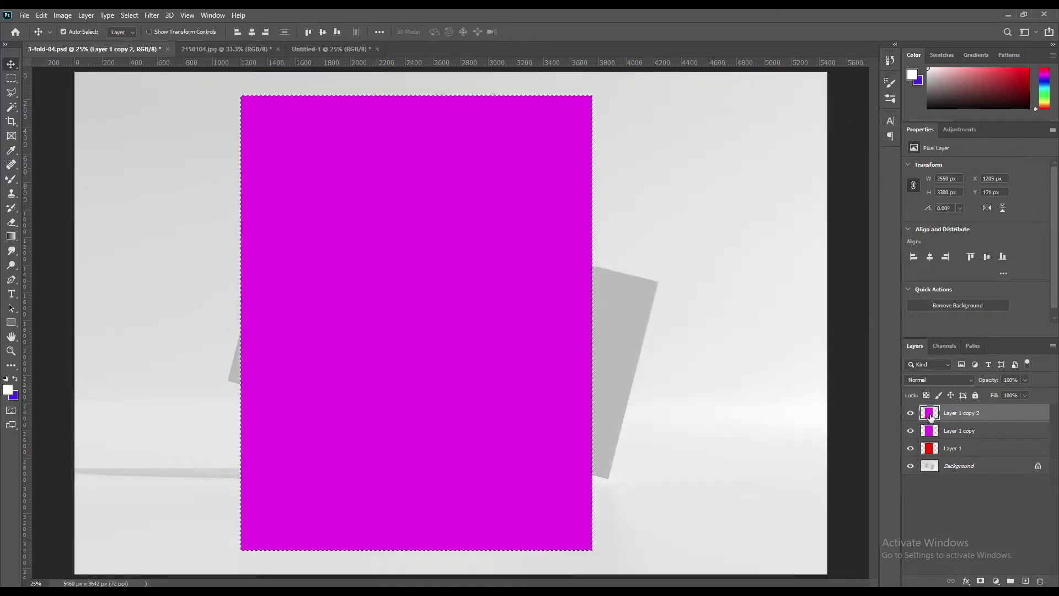
left_click(930, 413, "ctrl")
key("ctrl+BackSpace")
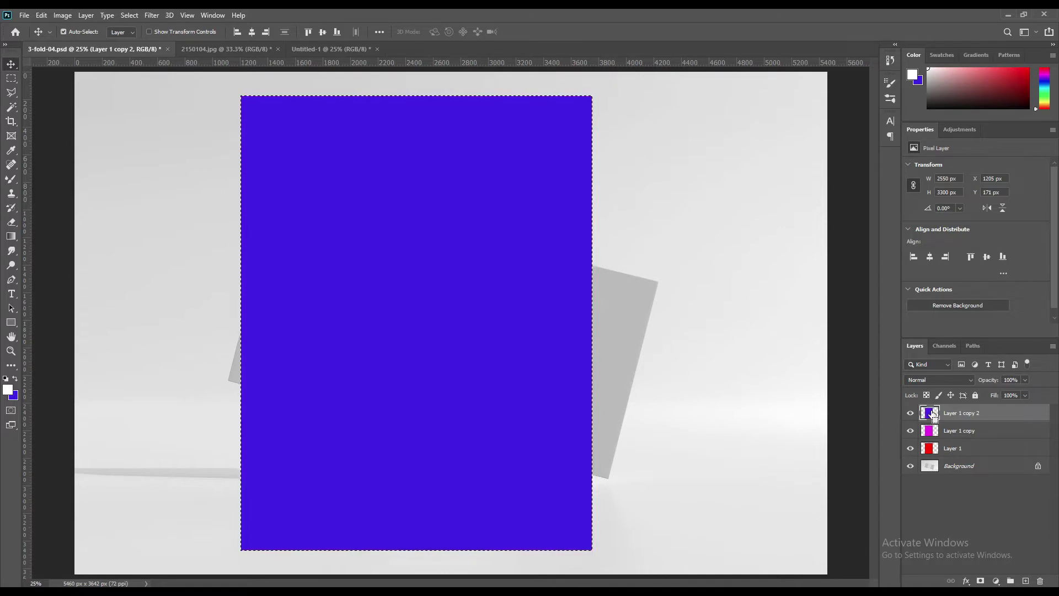
key("ctrl+d")
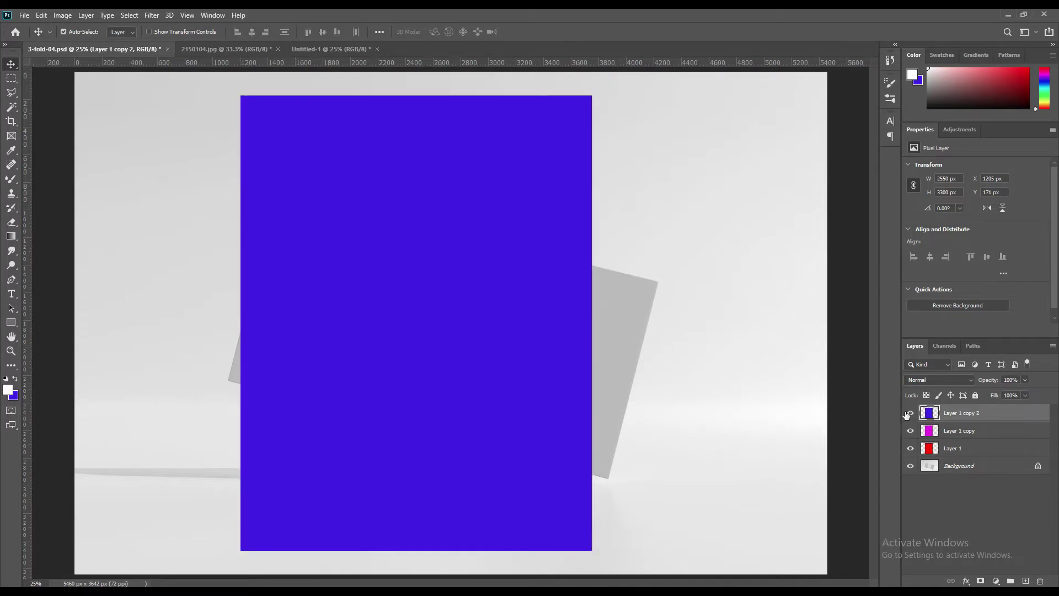
Step: Convert the blue, magenta and red layers into smart objects
right_click(961, 415)
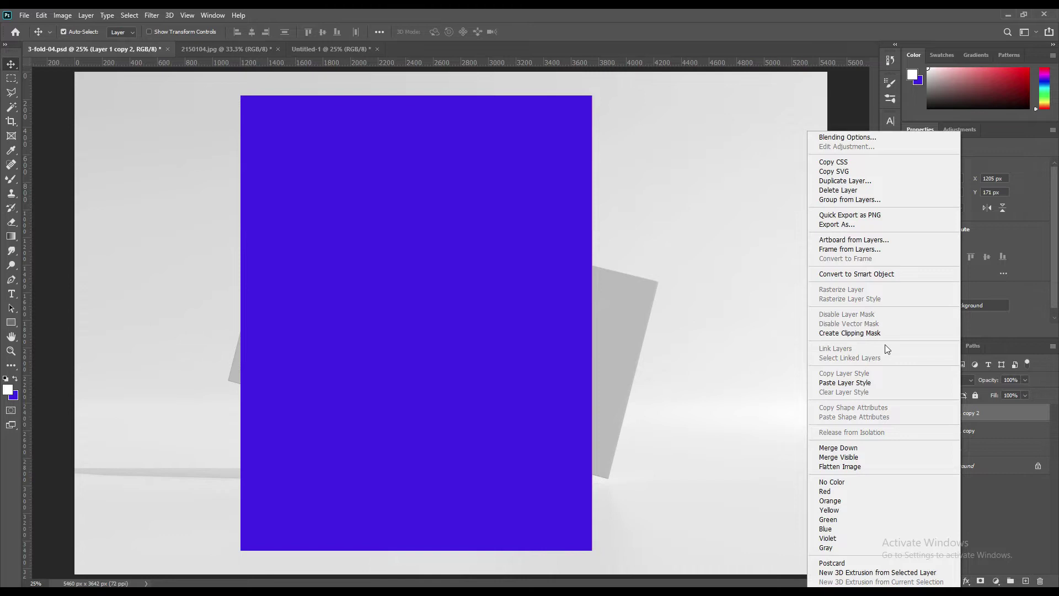
left_click(882, 274)
left_click(963, 432)
right_click(964, 431)
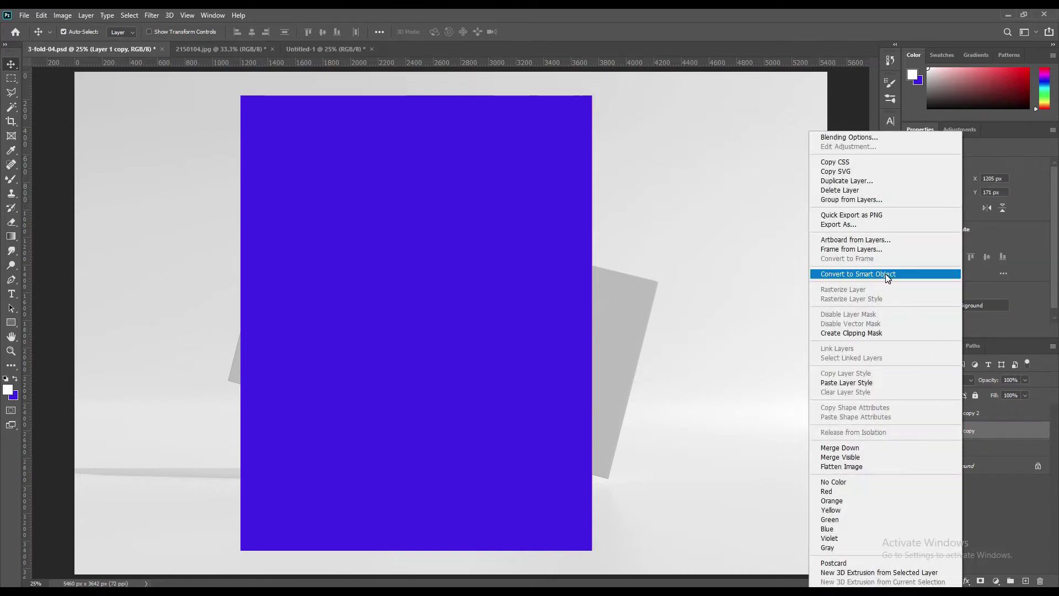
left_click(886, 274)
right_click(956, 449)
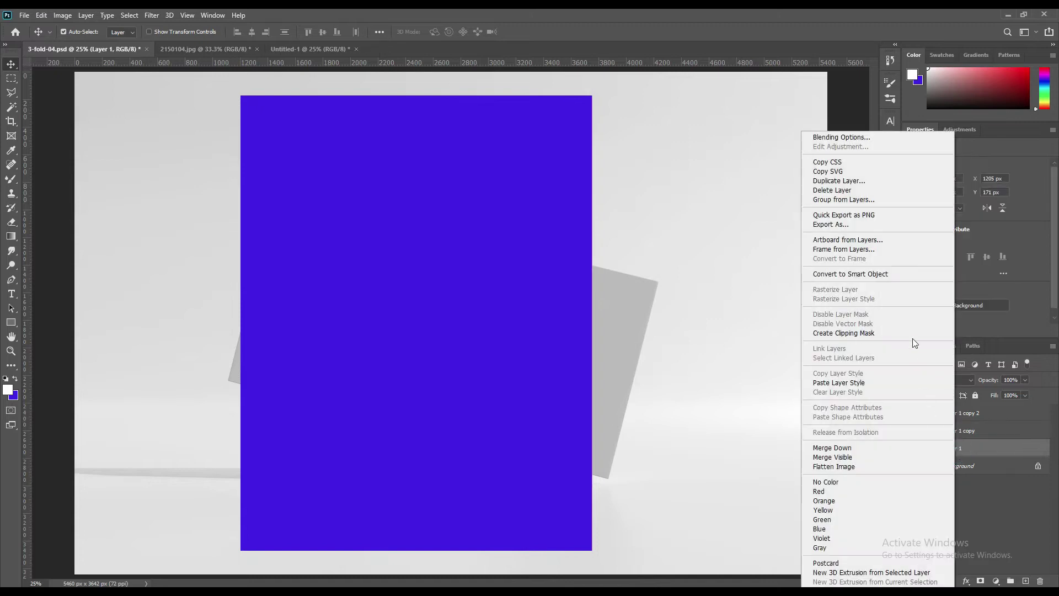
left_click(864, 274)
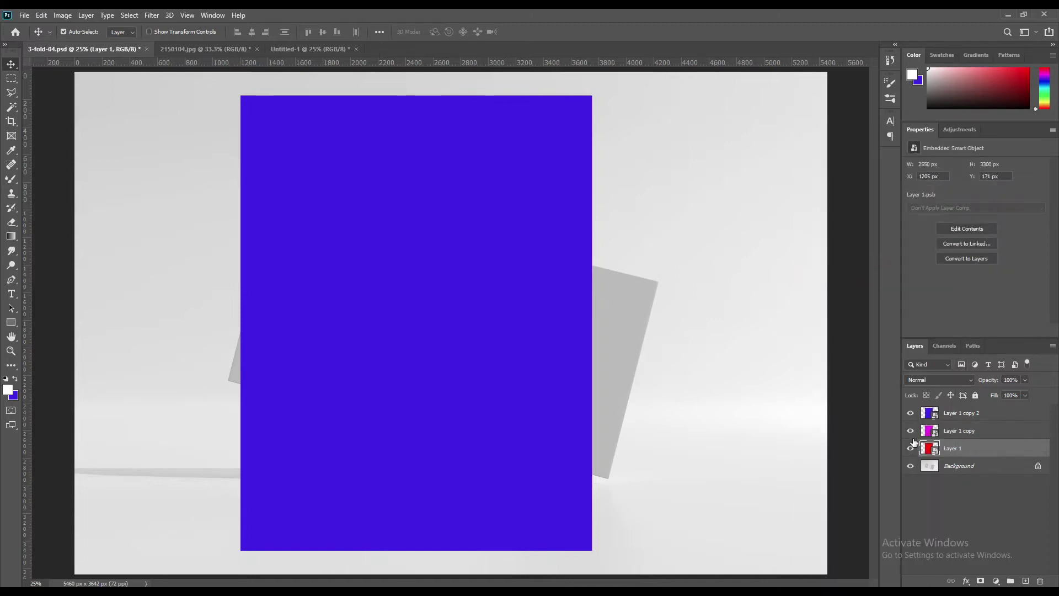
Step: Hide both copies, make the red page translucent, and shrink it toward the left panel
left_click_drag(911, 431, 910, 414)
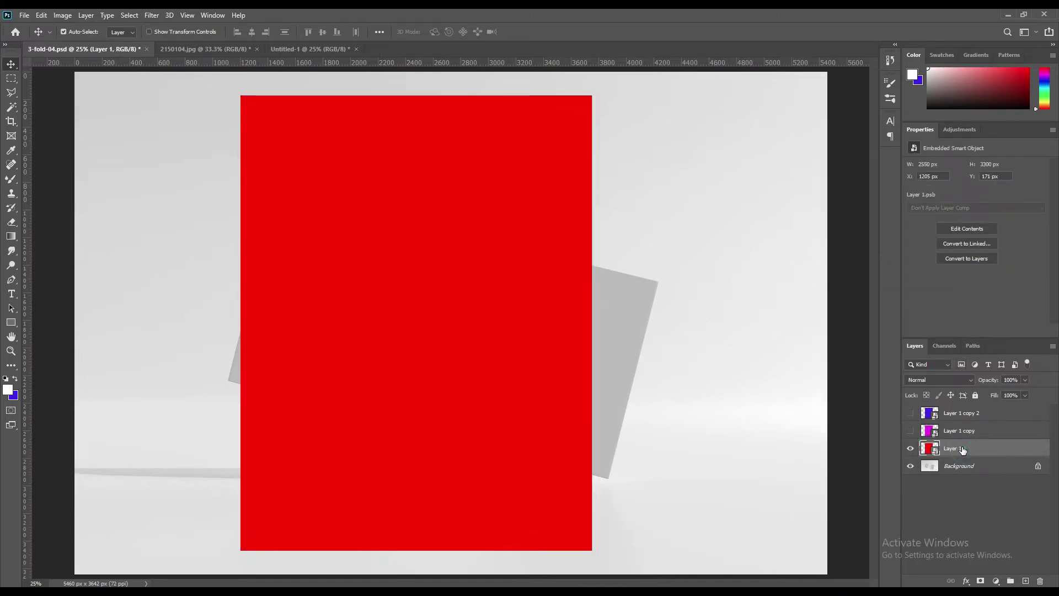
left_click_drag(989, 380, 972, 385)
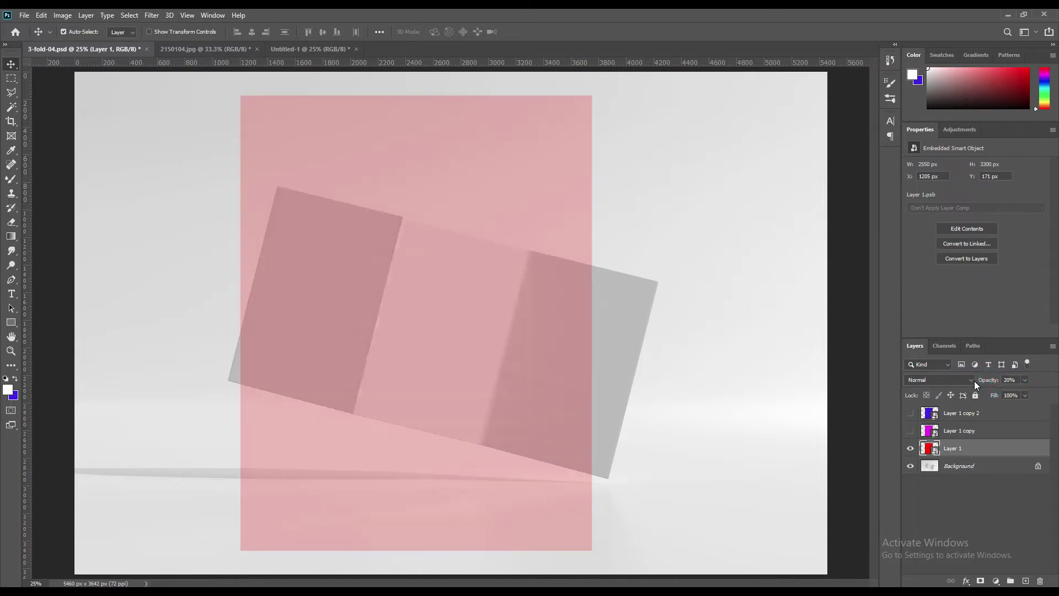
key("ctrl+t")
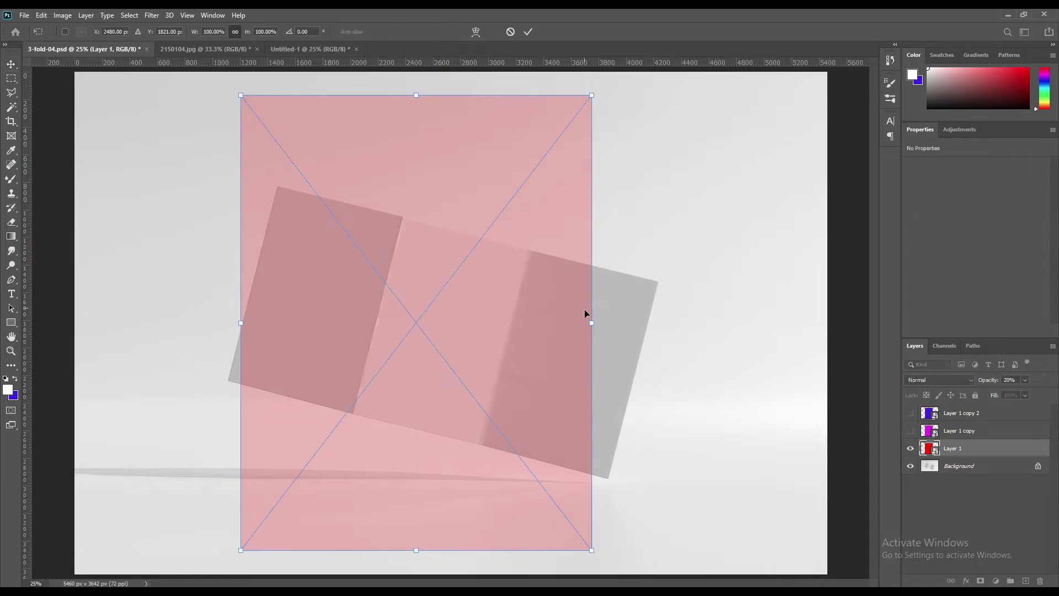
left_click_drag(591, 322, 394, 321)
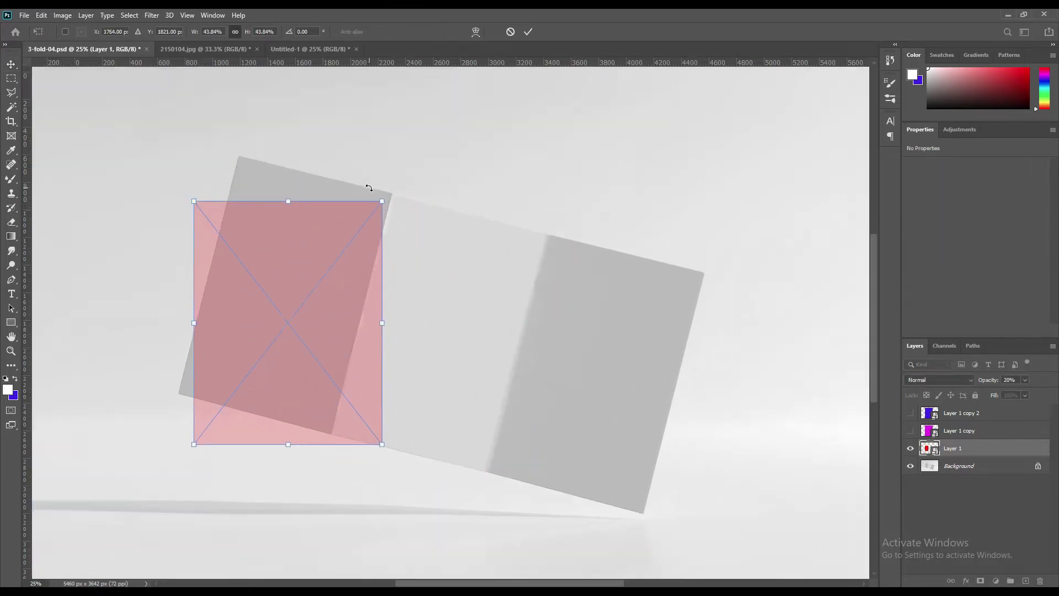
key("ctrl+plus")
key("ctrl+plus")
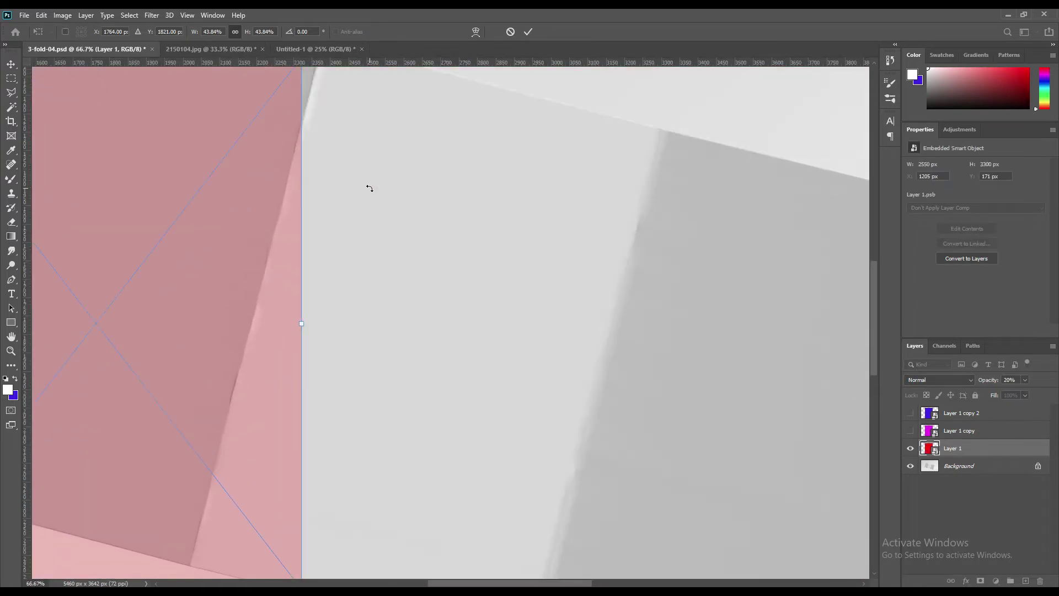
key("ctrl+plus")
left_click_drag(342, 182, 675, 352)
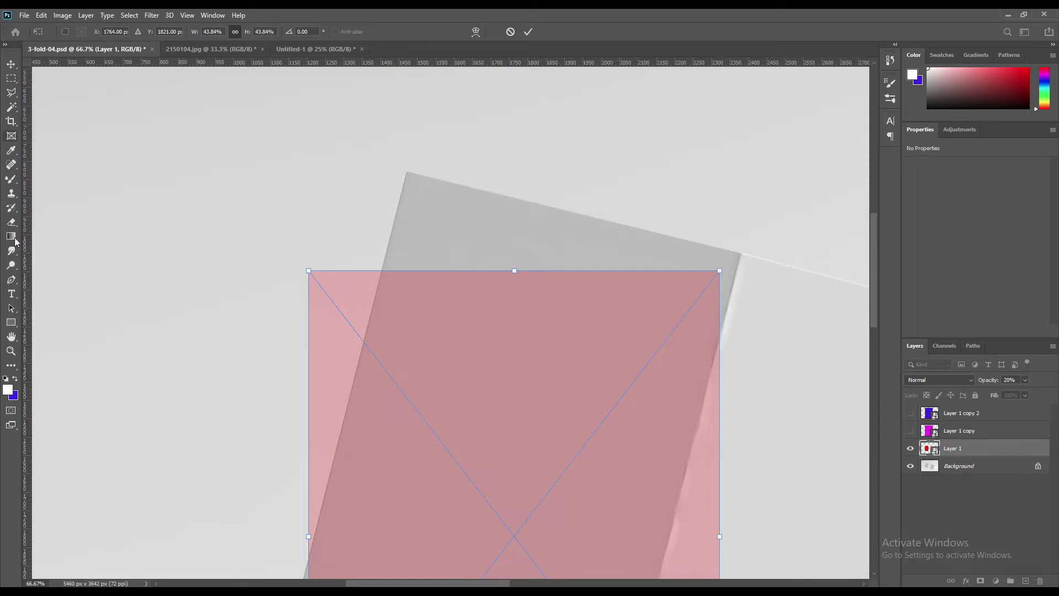
Step: Distort the red page's four corners onto the left panel and commit
right_click(490, 327)
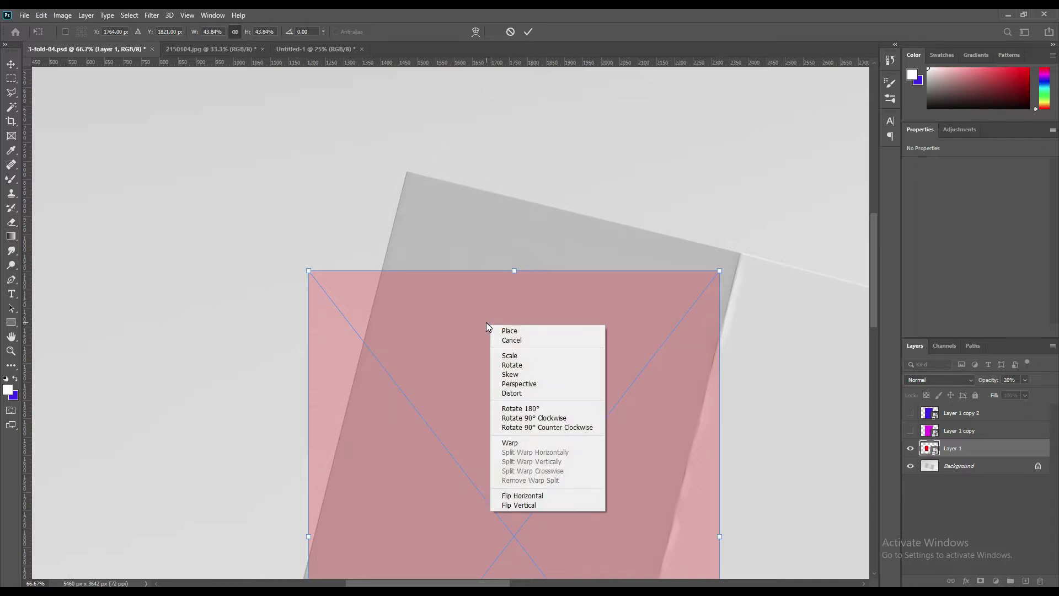
left_click(527, 395)
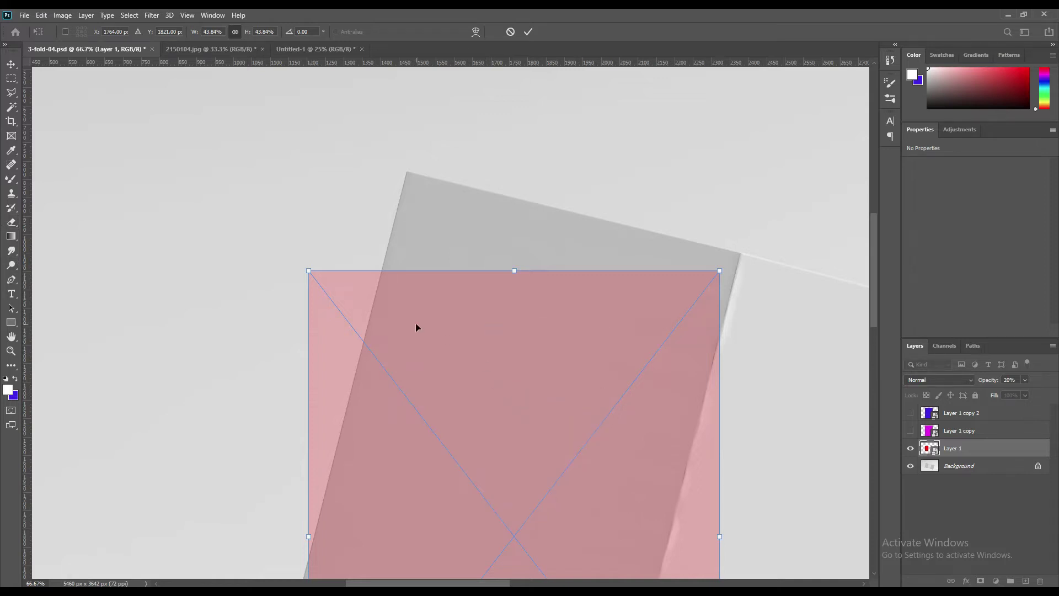
left_click_drag(309, 271, 406, 173)
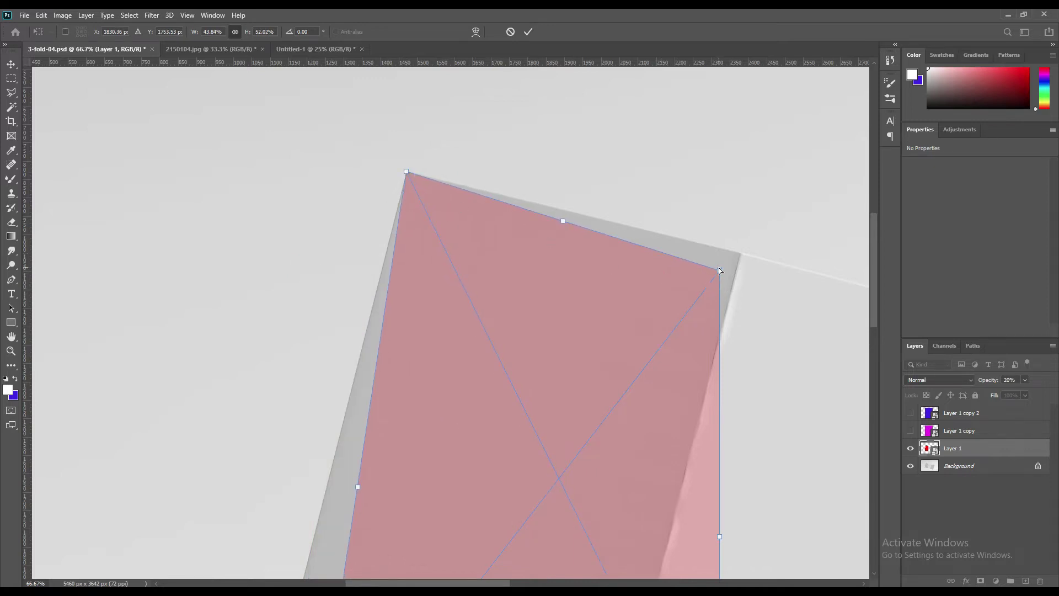
left_click_drag(719, 272, 740, 252)
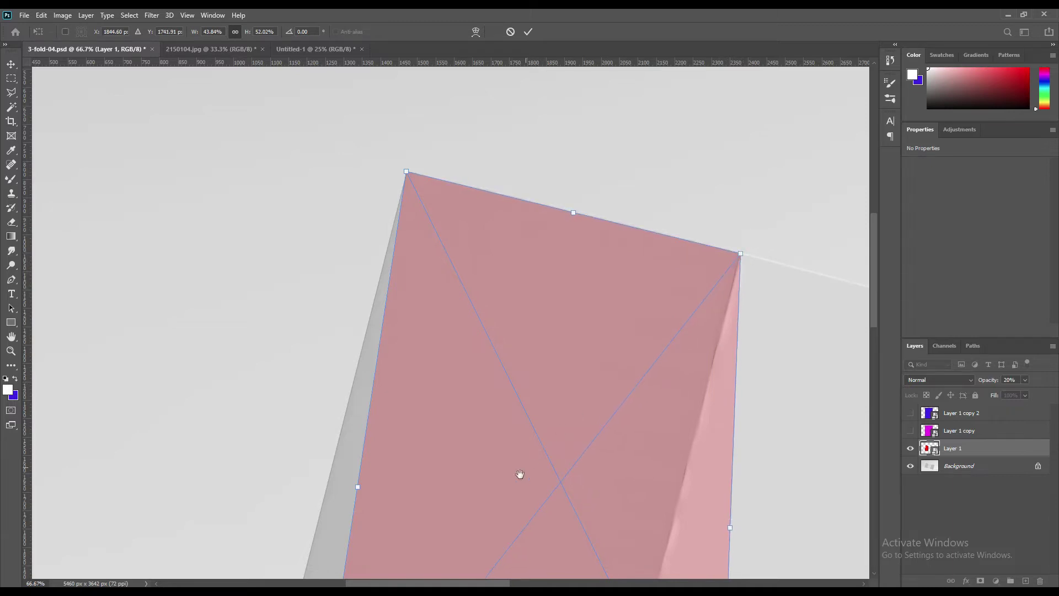
scroll(514, 481, "down", 5)
scroll(565, 425, "left", 3)
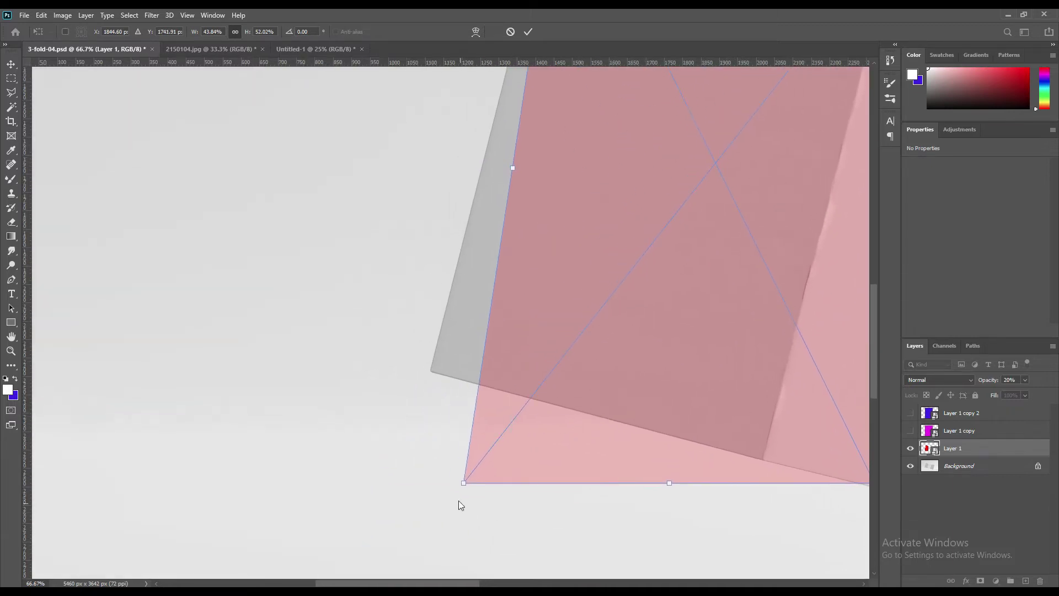
left_click_drag(463, 485, 430, 374)
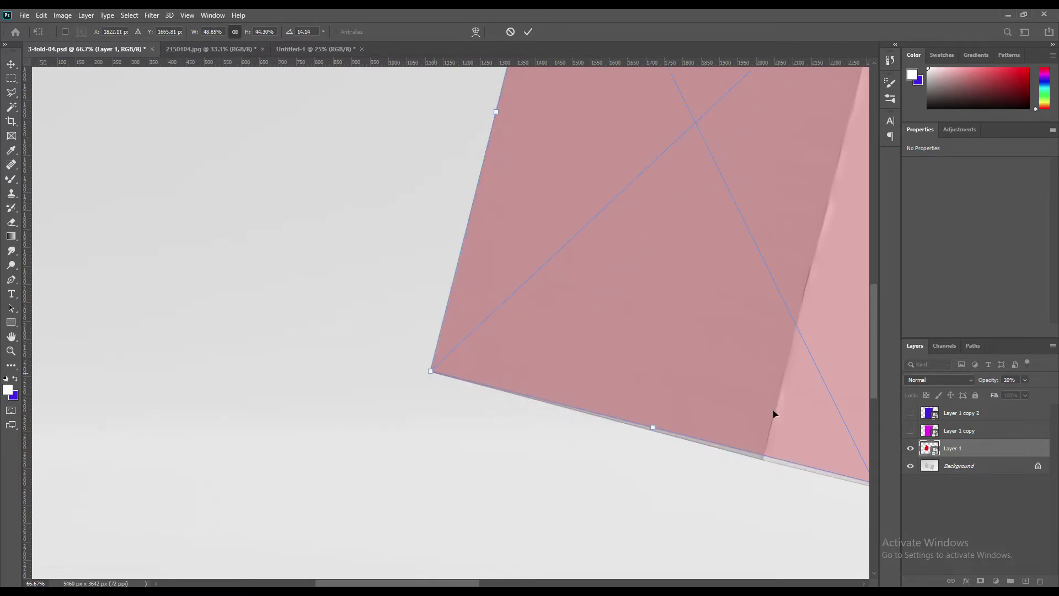
left_click_drag(777, 412, 600, 389)
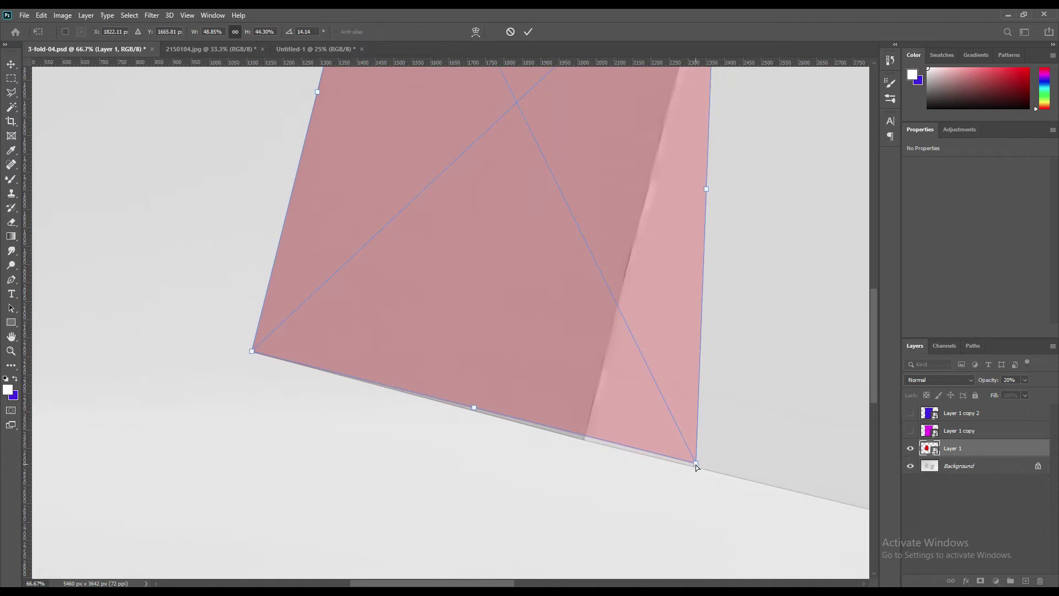
left_click_drag(695, 467, 584, 444)
scroll(439, 239, "up", 4)
scroll(530, 367, "up", 1)
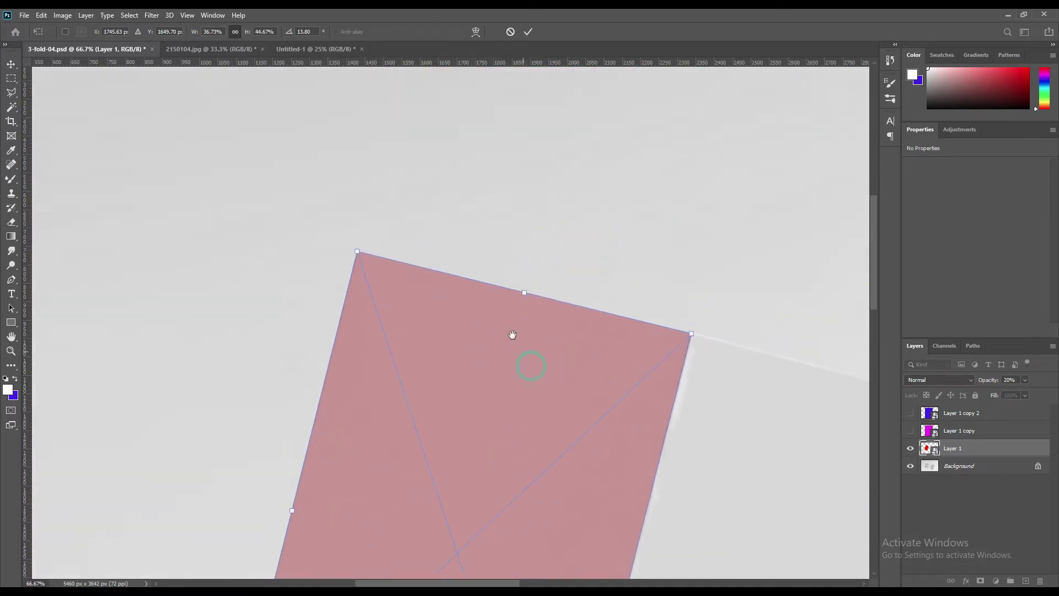
left_click(529, 32)
Step: Show the magenta copy at 51% opacity and scale it over the middle panel
key("ctrl")
key("ctrl+minus")
key("ctrl+minus")
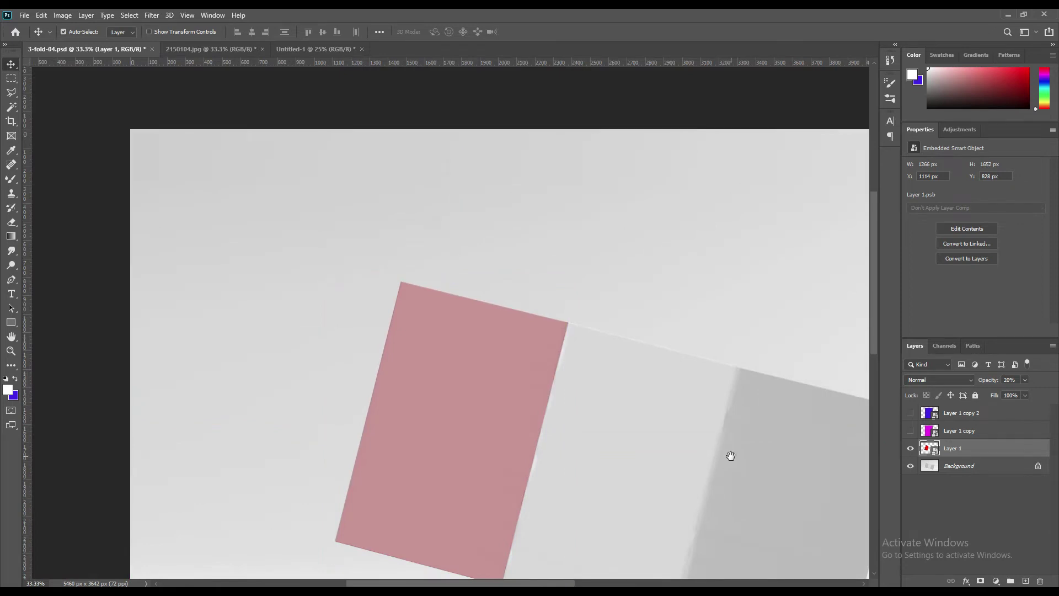
left_click_drag(731, 456, 613, 301)
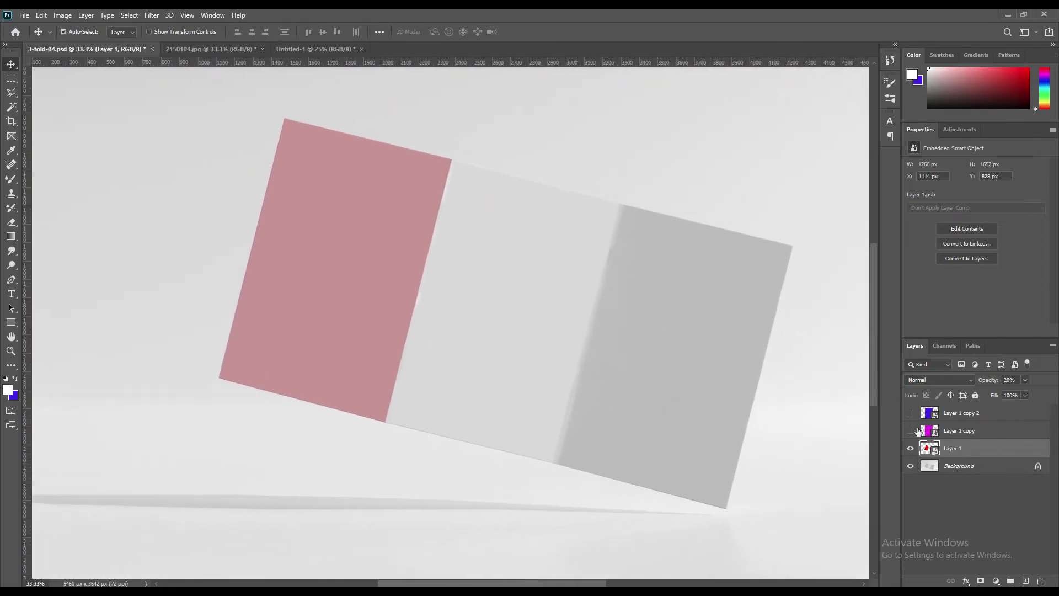
left_click(911, 431)
left_click(946, 430)
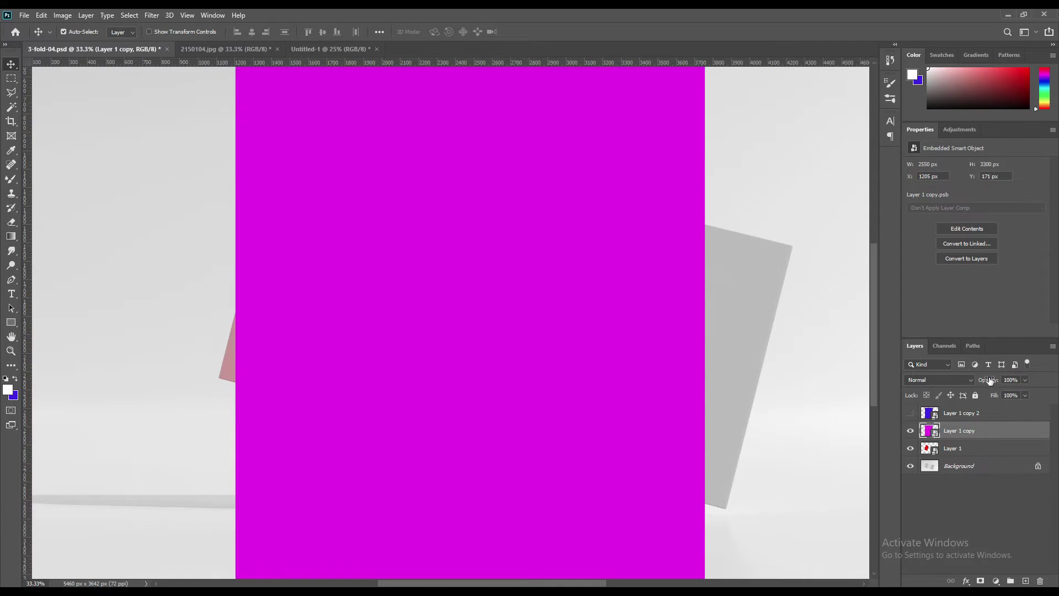
left_click_drag(991, 379, 985, 382)
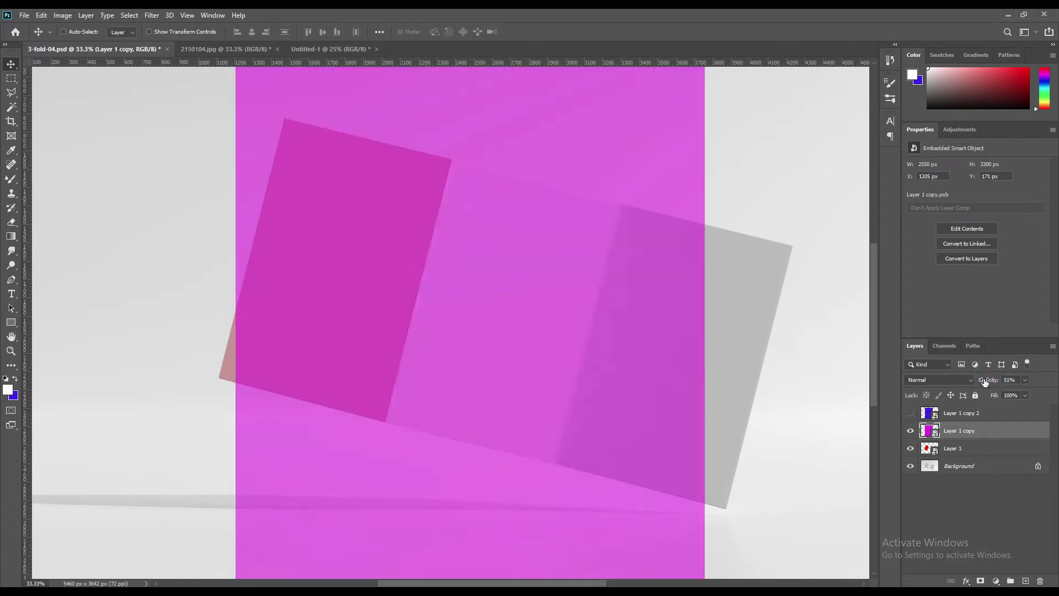
key("ctrl+t")
mouse_move(704, 301)
left_mouse_down()
mouse_move(553, 311)
mouse_move(416, 303)
left_mouse_up()
left_click_drag(466, 279, 569, 288)
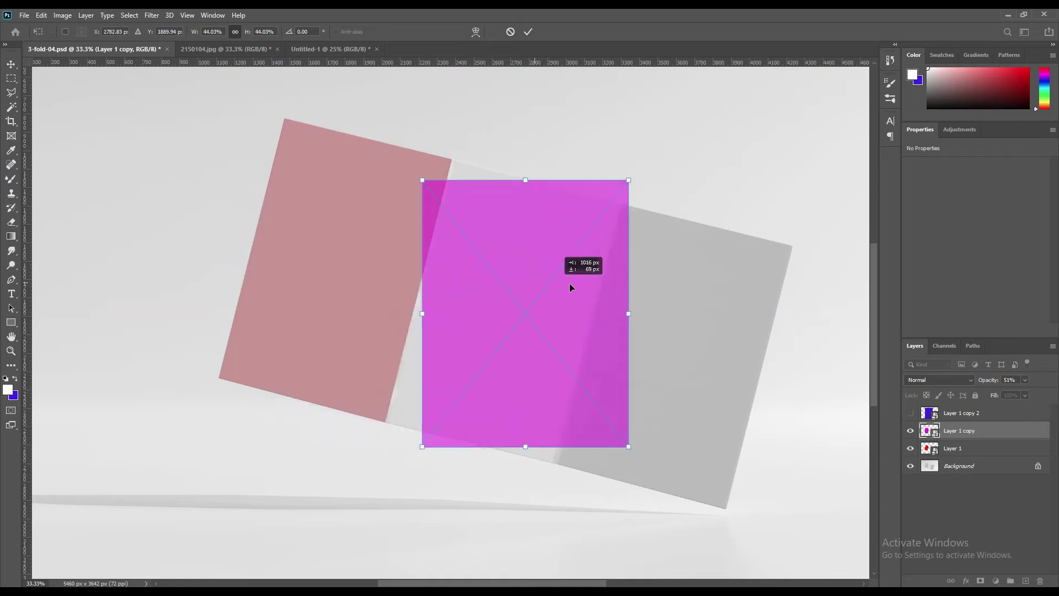
Step: Distort the magenta copy's four corners onto the middle panel's corners
right_click(540, 261)
key("Escape")
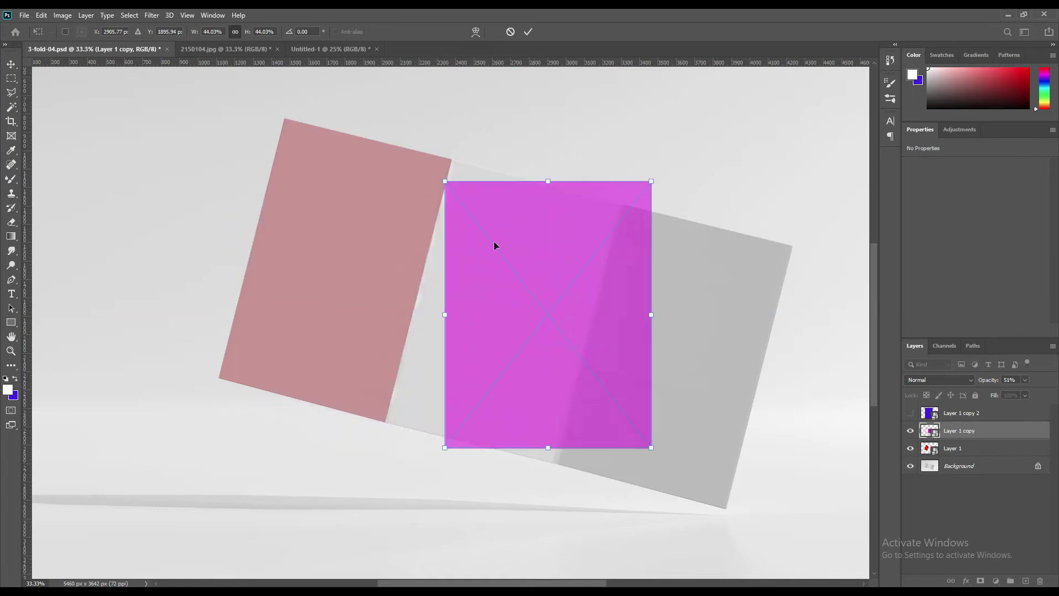
scroll(413, 149, "up", 2)
scroll(413, 150, "up", 3)
scroll(414, 149, "up", 2)
scroll(414, 155, "up", 2)
scroll(447, 161, "up", 2)
mouse_move(440, 108)
left_mouse_down()
mouse_move(447, 373)
mouse_move(476, 212)
mouse_move(477, 402)
left_mouse_up()
left_click_drag(502, 272, 502, 303)
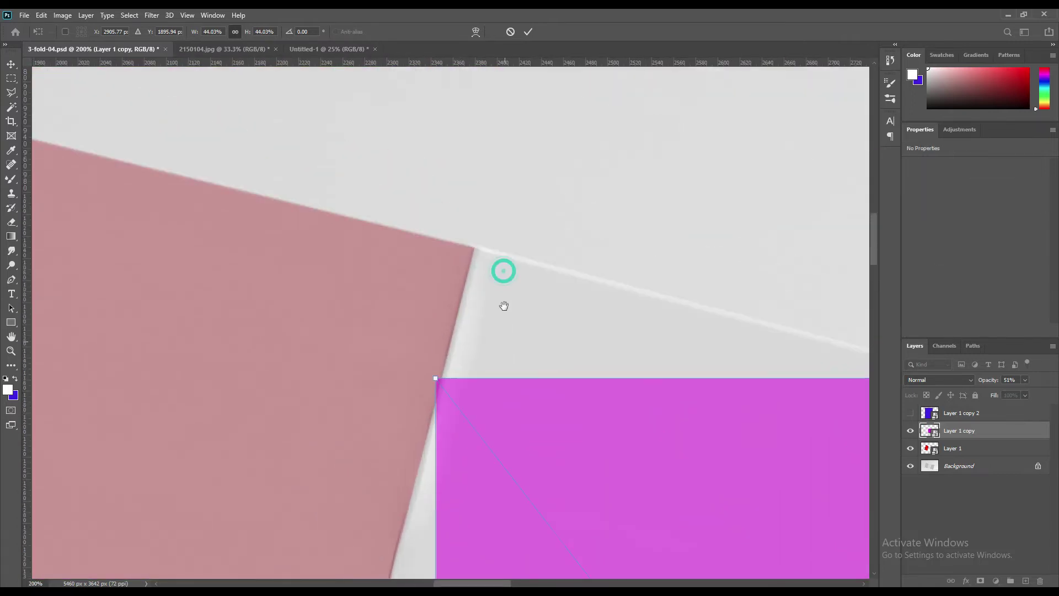
left_click_drag(436, 379, 475, 247)
scroll(571, 480, "down", 1)
scroll(583, 254, "down", 5)
scroll(535, 336, "left", 1)
scroll(501, 355, "left", 2)
scroll(476, 399, "down", 1)
scroll(476, 400, "left", 1)
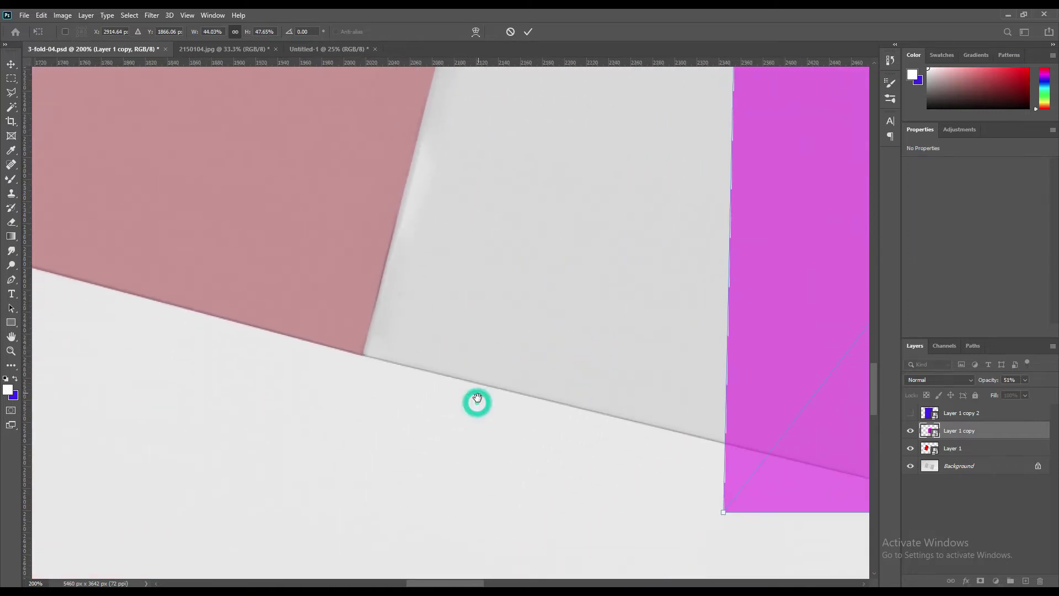
left_click_drag(724, 513, 362, 356)
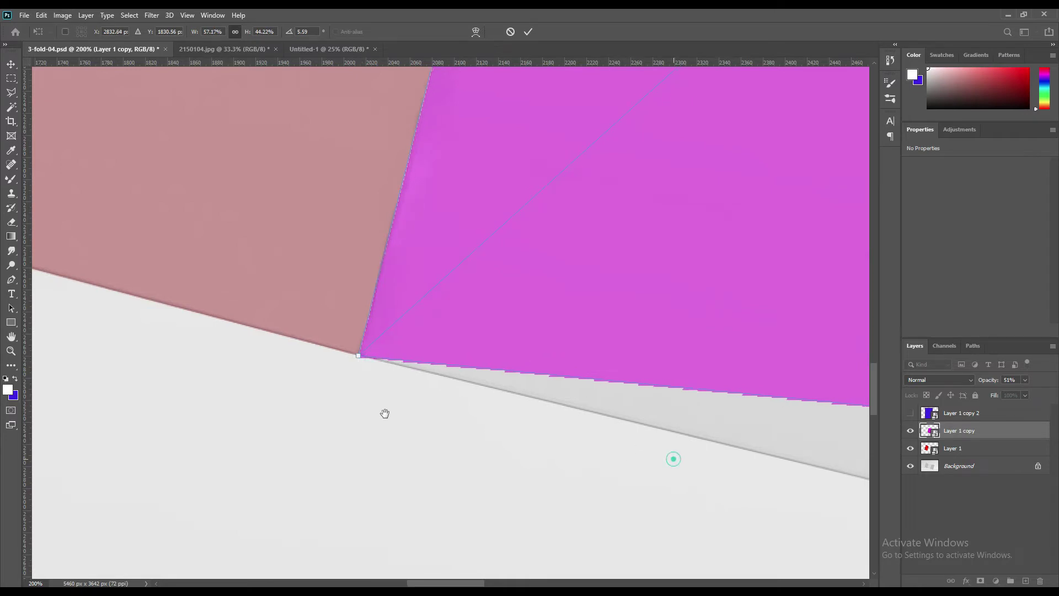
left_click_drag(564, 363, 346, 395)
left_click_drag(570, 405, 285, 380)
left_click_drag(454, 362, 535, 353)
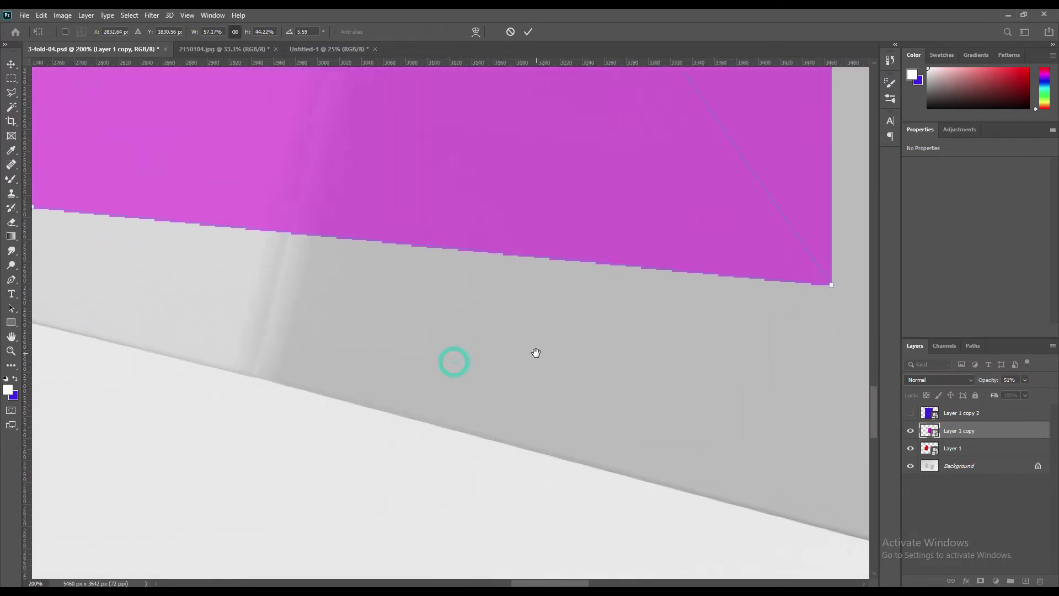
left_click_drag(832, 283, 253, 375)
mouse_move(498, 160)
left_mouse_down()
mouse_move(528, 370)
mouse_move(485, 180)
left_mouse_up()
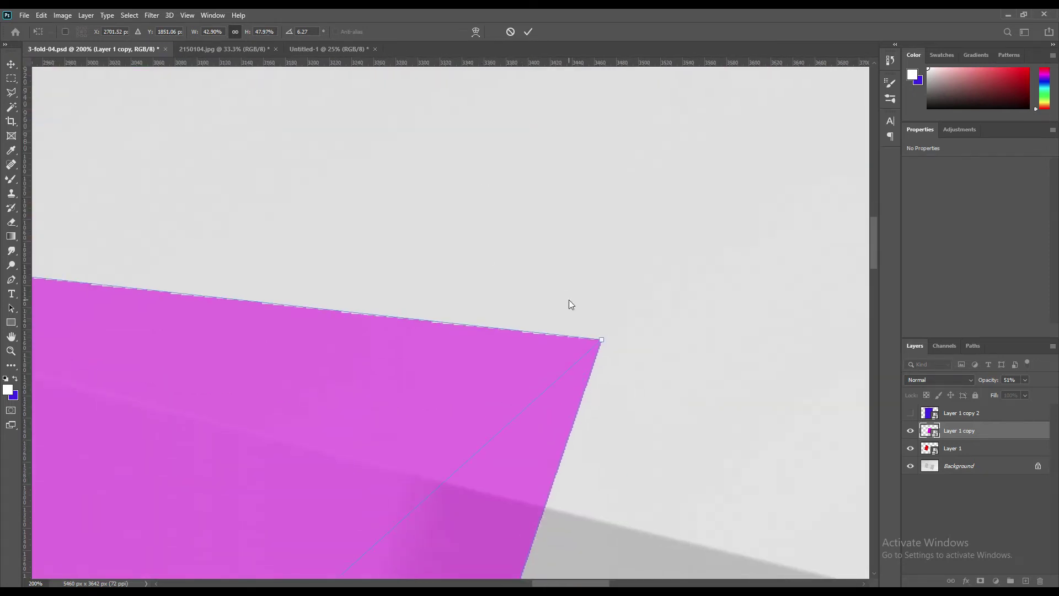
left_click_drag(603, 339, 420, 475)
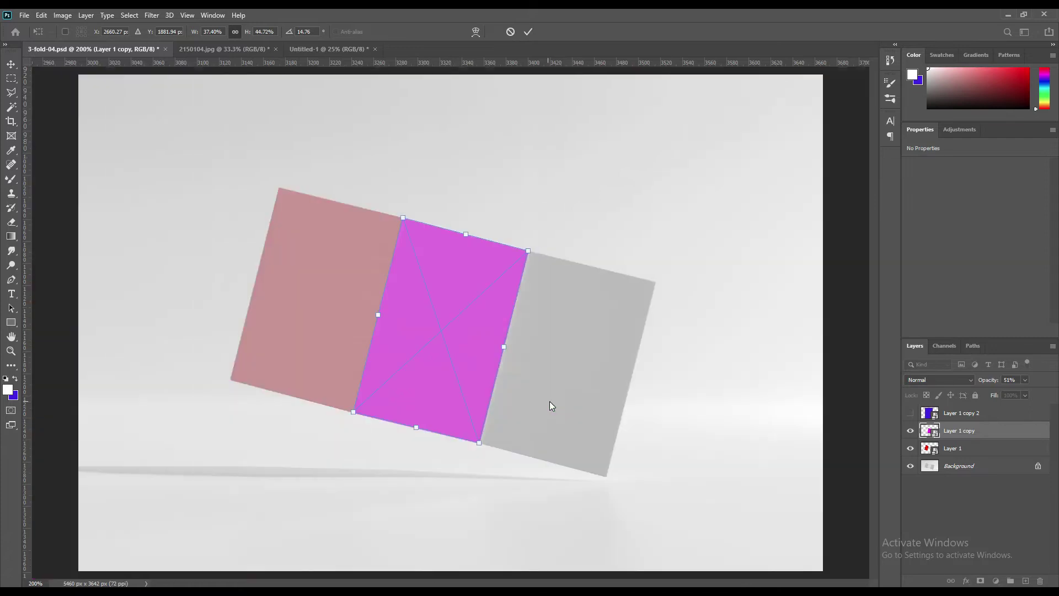
Step: Commit the magenta distortion, then show the blue copy at 30% over the right panel
left_click(530, 32)
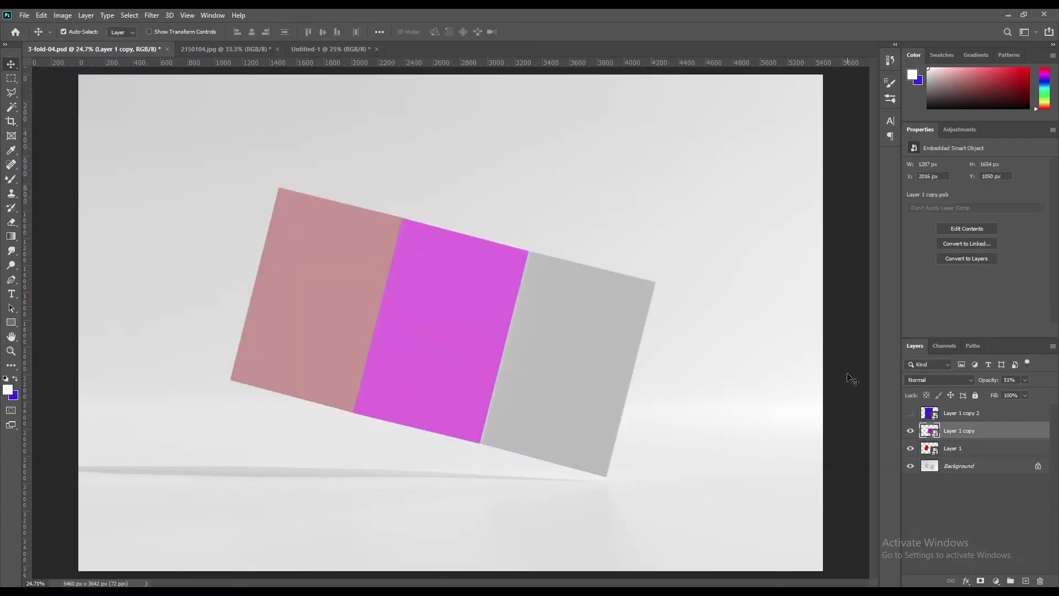
left_click(911, 413)
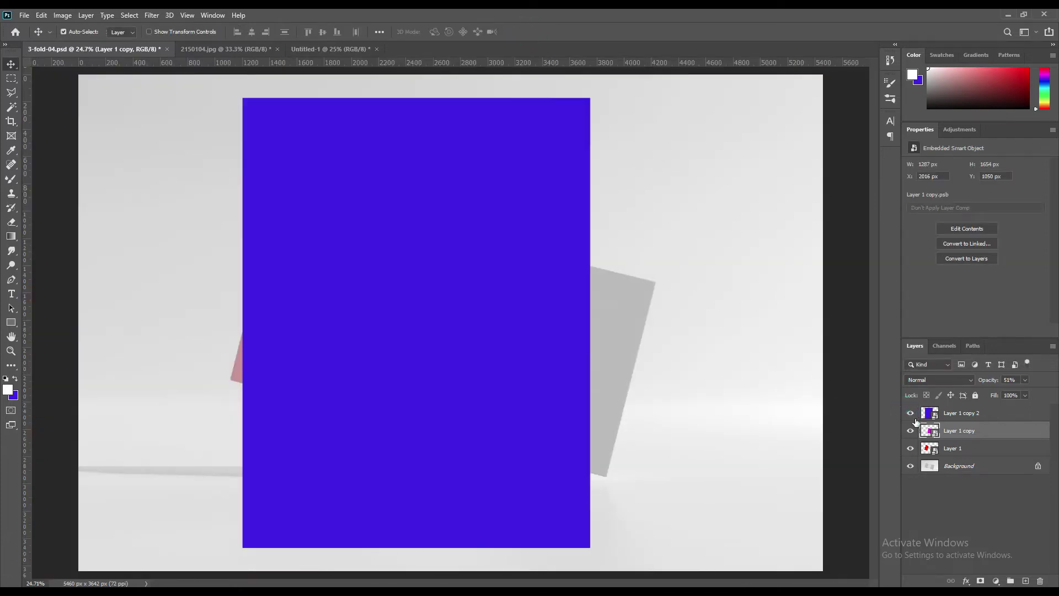
left_click(972, 413)
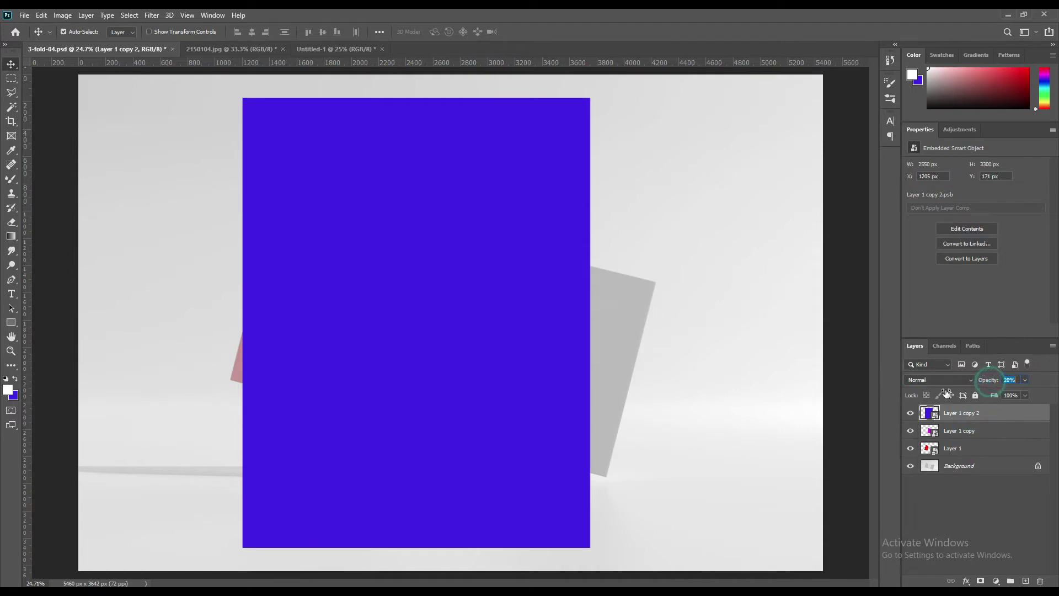
key("3")
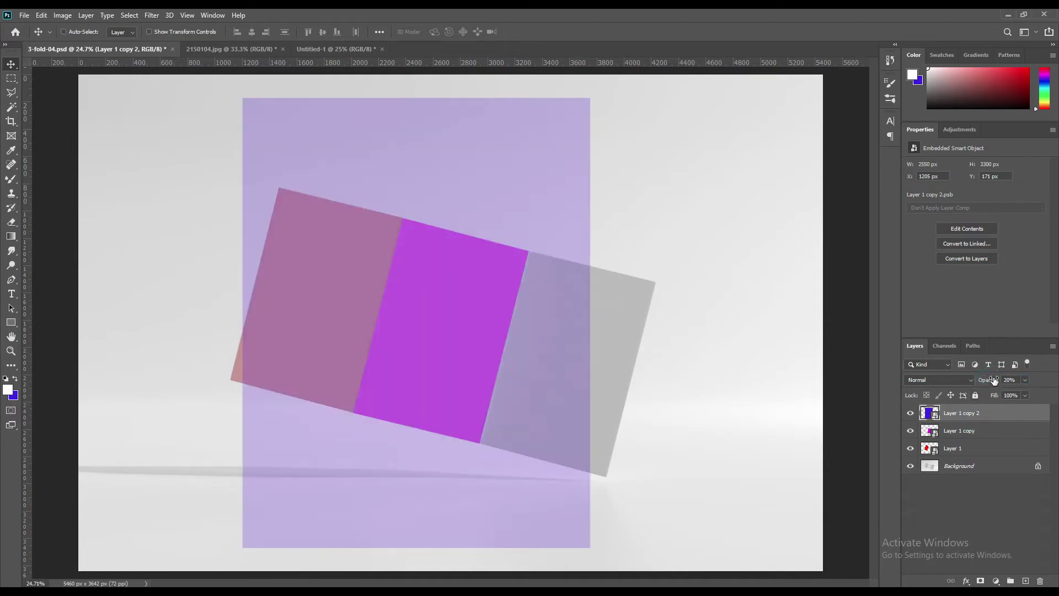
key("ctrl+t")
left_click_drag(592, 322, 377, 322)
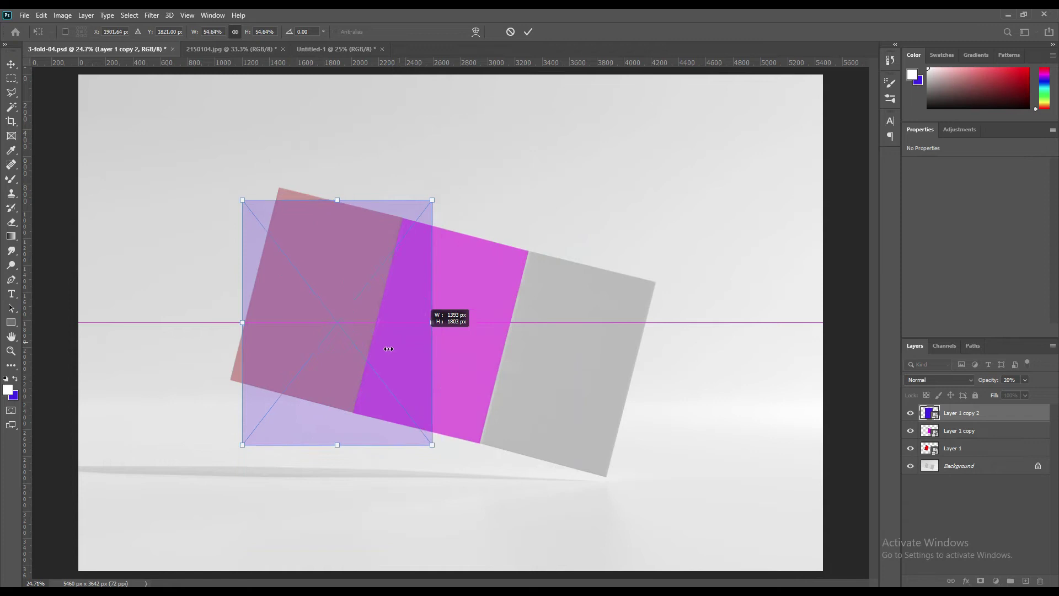
left_click_drag(522, 327, 605, 338)
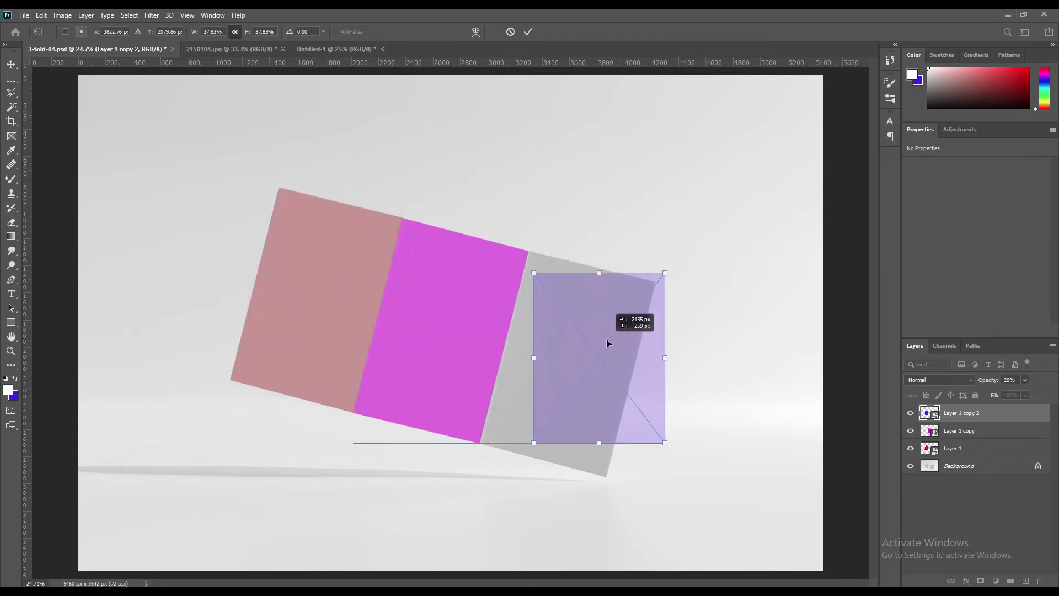
Step: Distort the blue copy's top-left, bottom-left and bottom-right corners onto the right panel
right_click(606, 324)
left_click(640, 394)
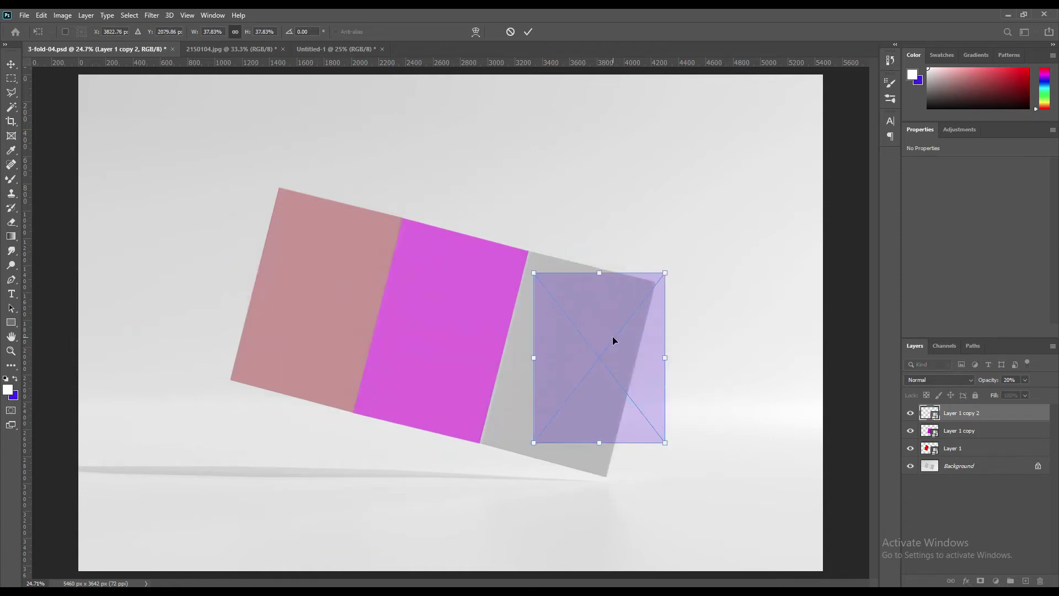
scroll(612, 336, "up", 5)
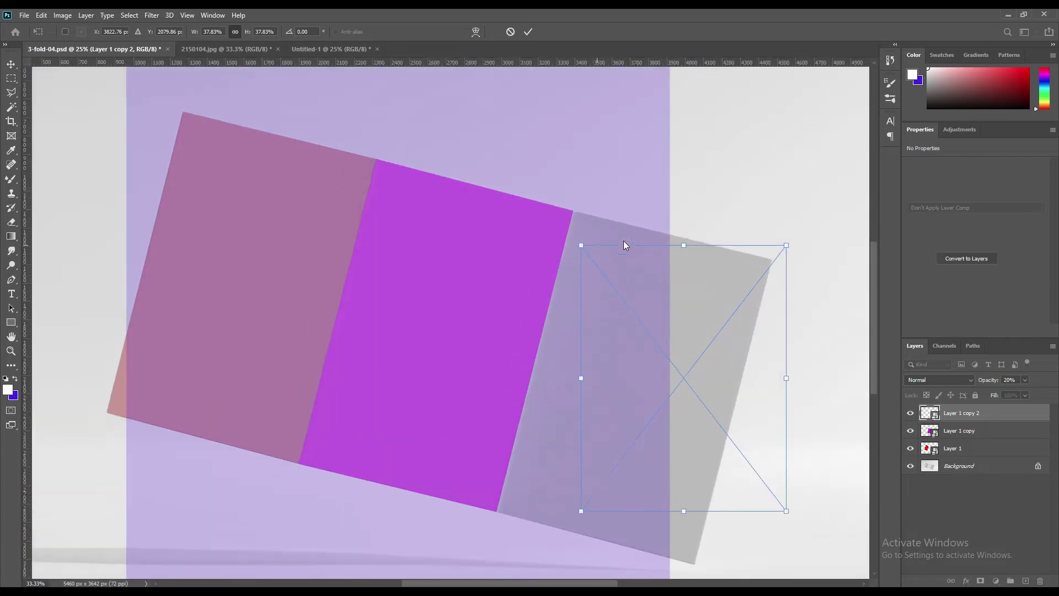
scroll(627, 240, "up", 3)
scroll(626, 240, "up", 2)
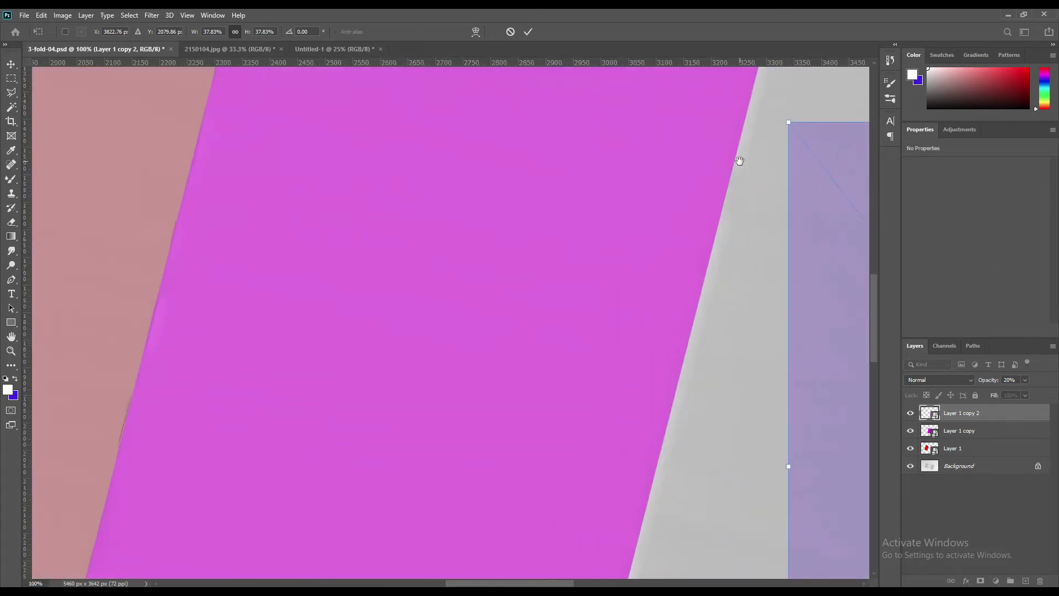
left_click_drag(736, 171, 391, 388)
left_click_drag(441, 349, 420, 261)
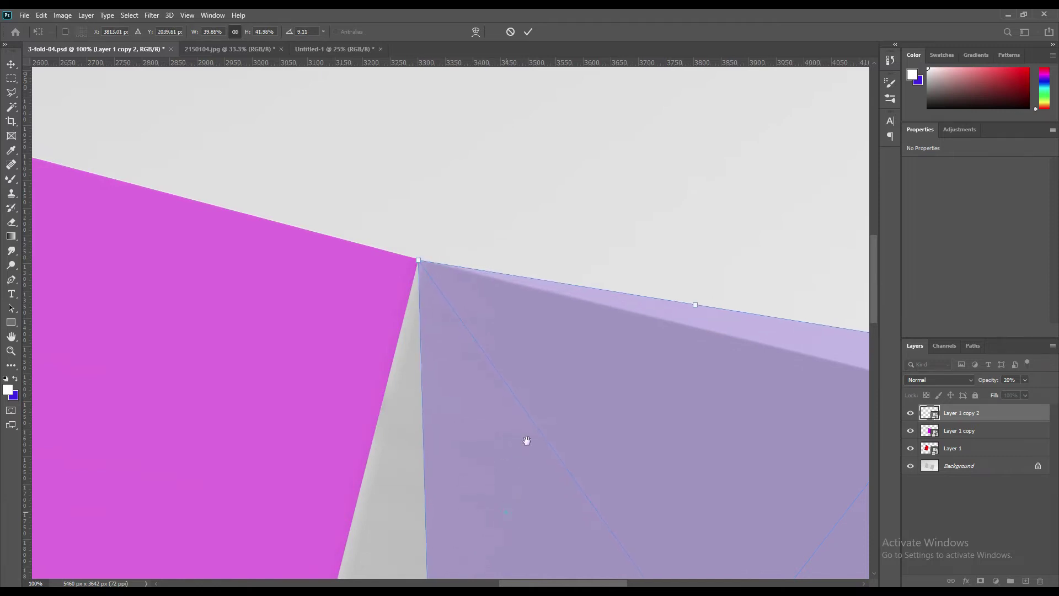
scroll(501, 497, "down", 5)
scroll(501, 497, "down", 2)
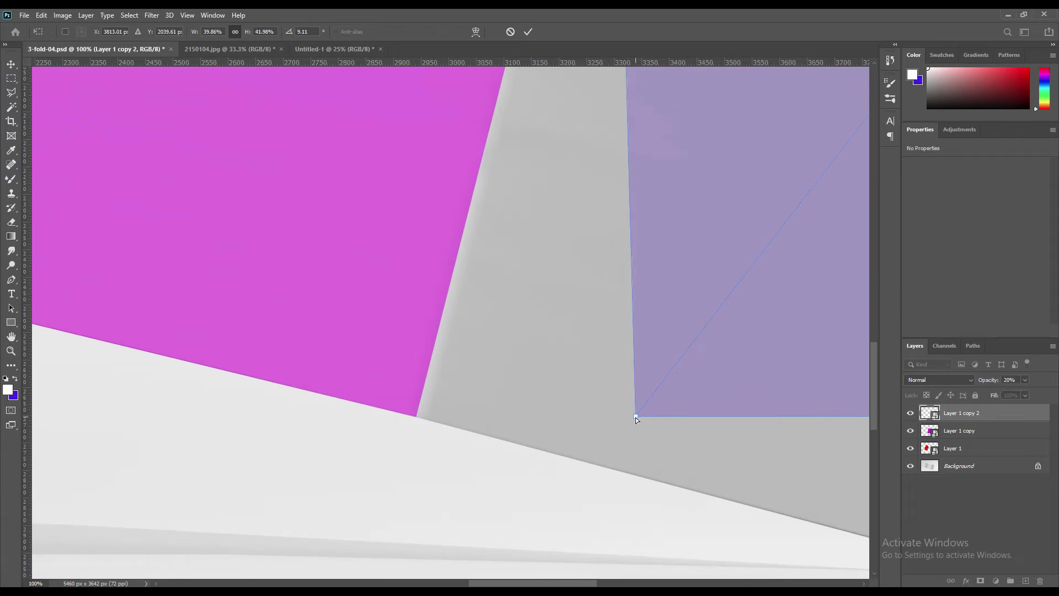
left_click_drag(636, 418, 414, 417)
left_click_drag(494, 446, 523, 434)
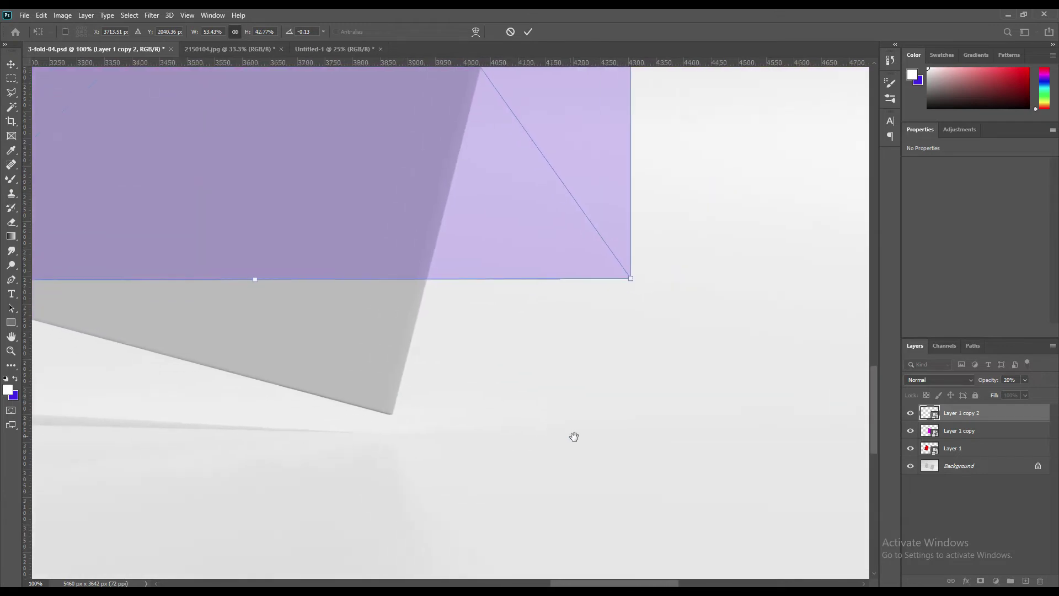
left_click_drag(642, 285, 402, 421)
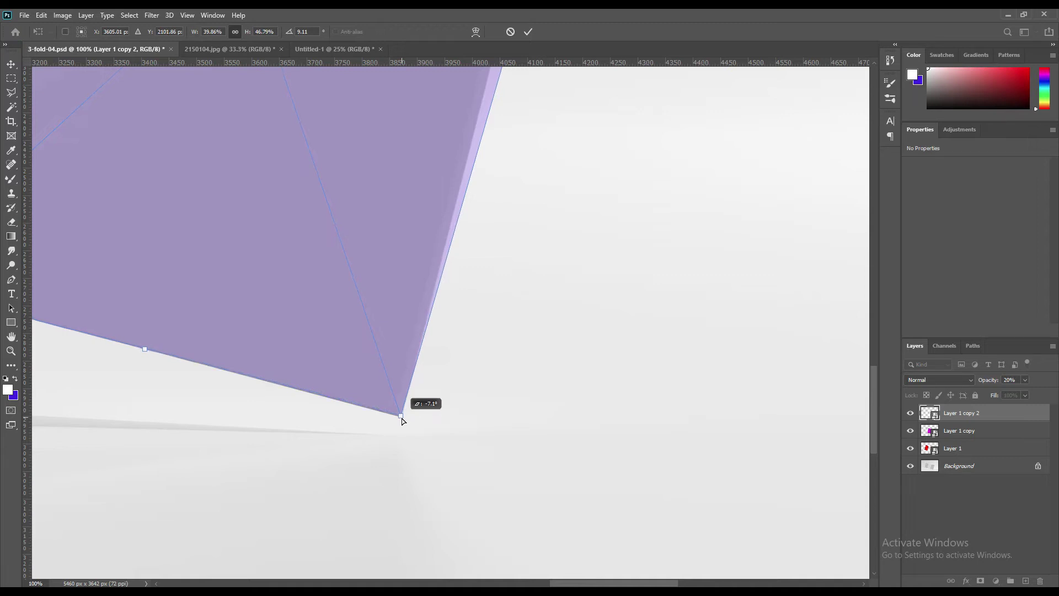
Step: Fine-tune the bottom-right and top-right corners on the right panel and commit
left_click_drag(402, 422, 405, 422)
left_click_drag(562, 284, 544, 432)
left_click_drag(626, 227, 639, 413)
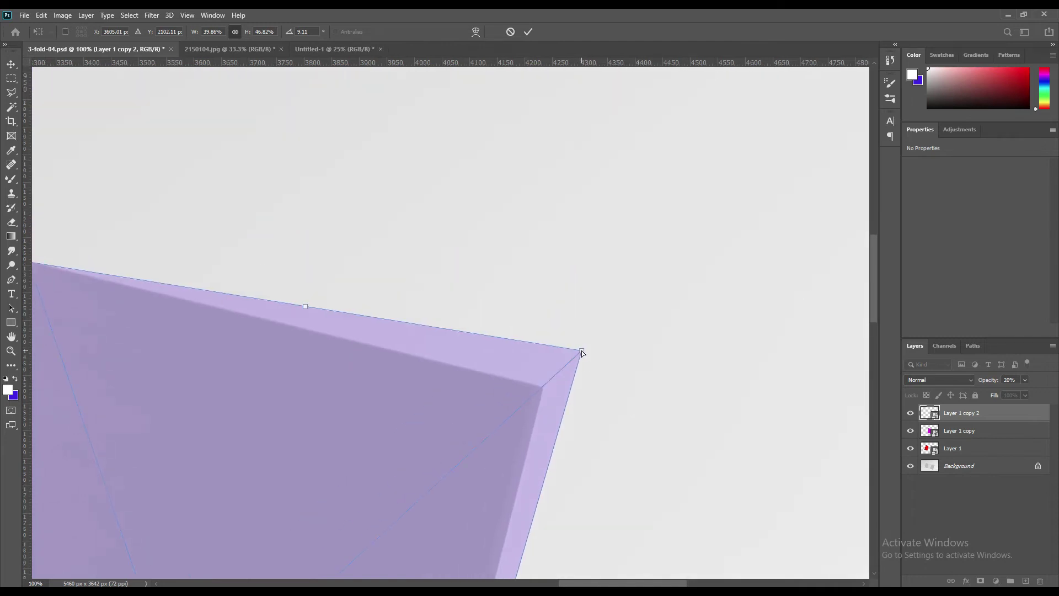
left_click_drag(582, 350, 544, 389)
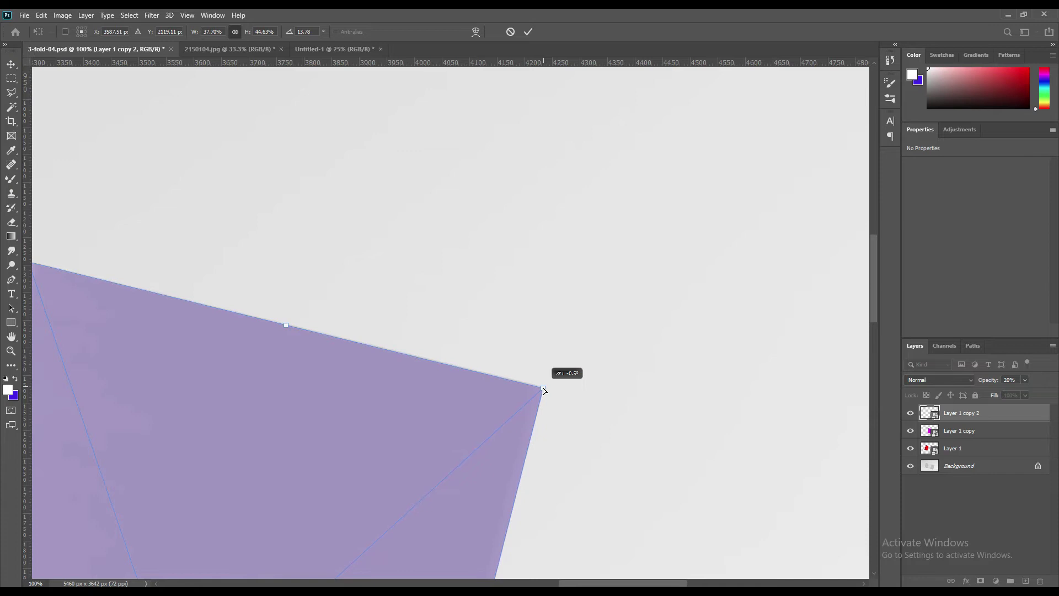
left_click_drag(543, 388, 544, 387)
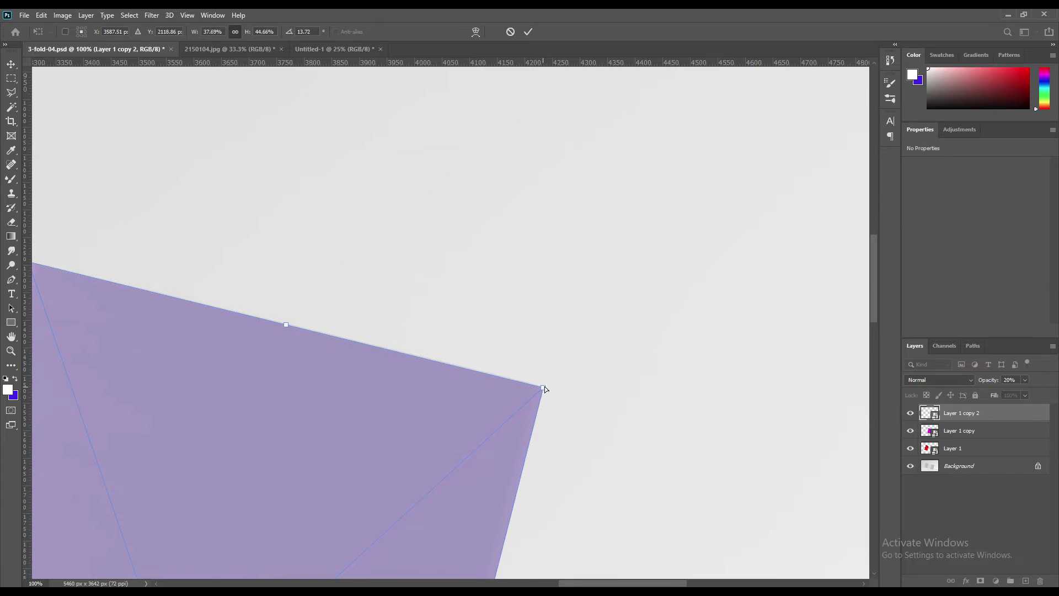
left_click(528, 31)
Step: Set the right, middle and left panel layers to 100% opacity
key("ctrl+0")
left_click(693, 372)
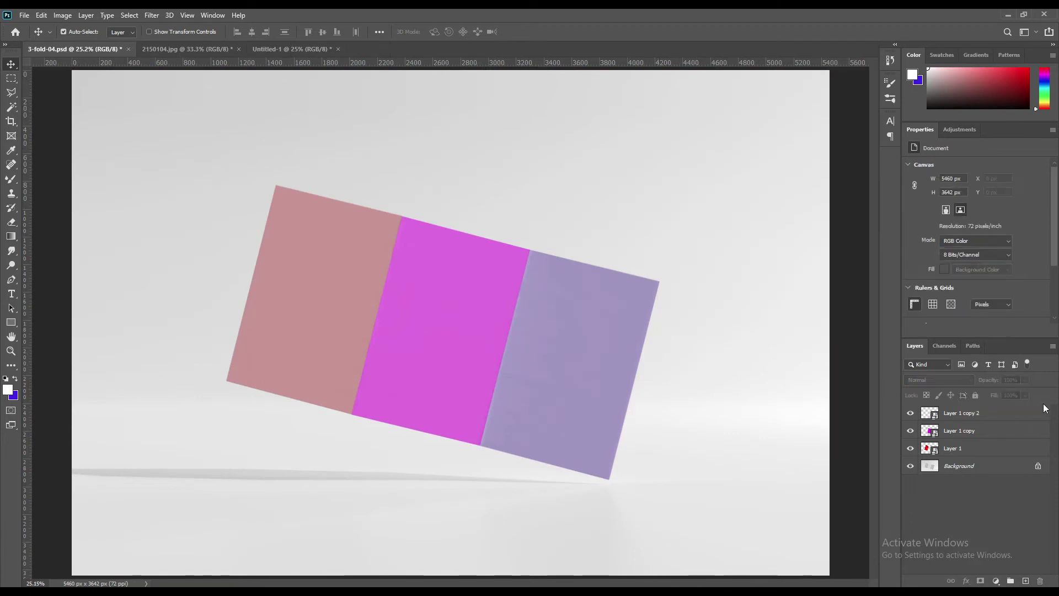
left_click(982, 413)
key("0")
left_click(970, 431)
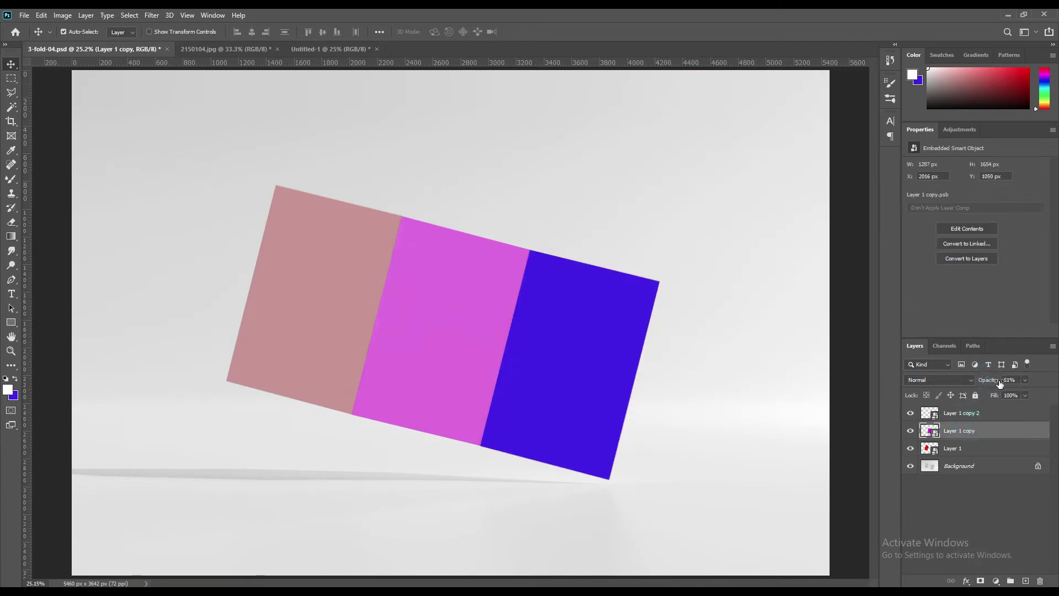
key("0")
left_click(975, 447)
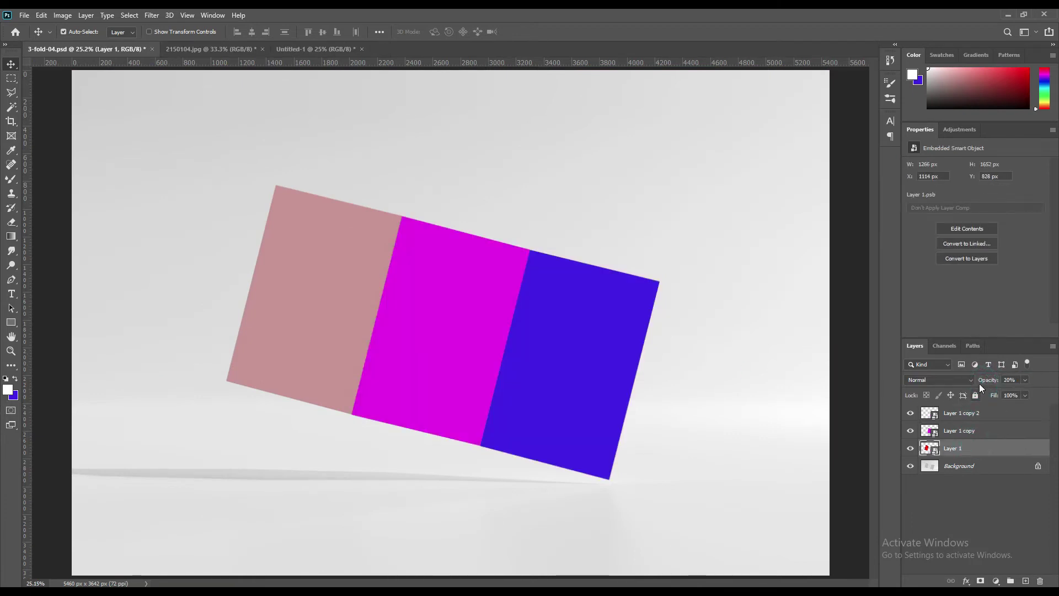
key("0")
Step: Rename the left, middle and right panel layers to 1, 2 and 3
double_click(952, 448)
type("1")
key("Return")
double_click(960, 432)
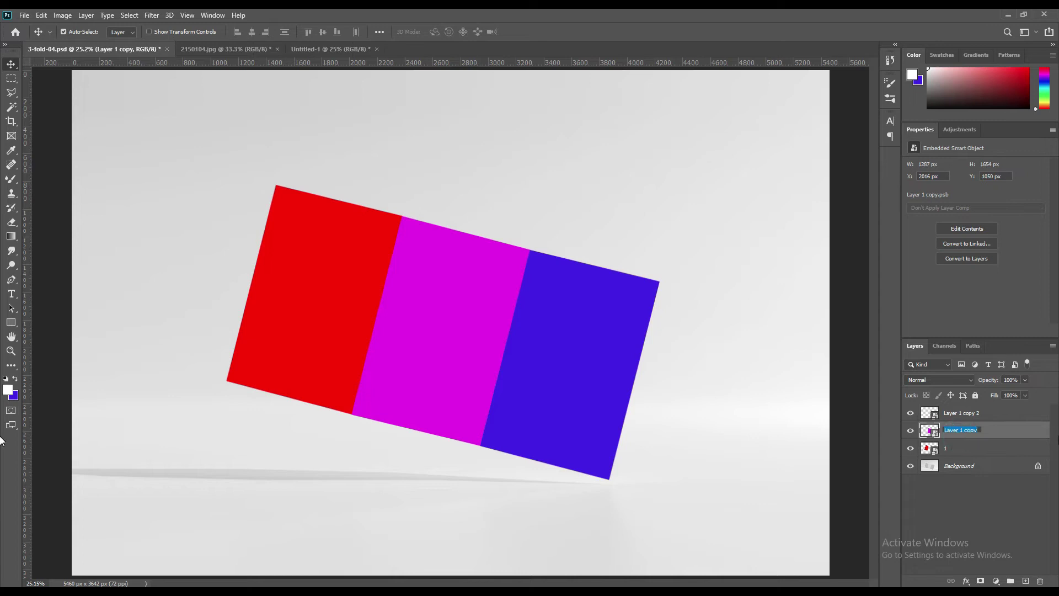
type("2")
key("Return")
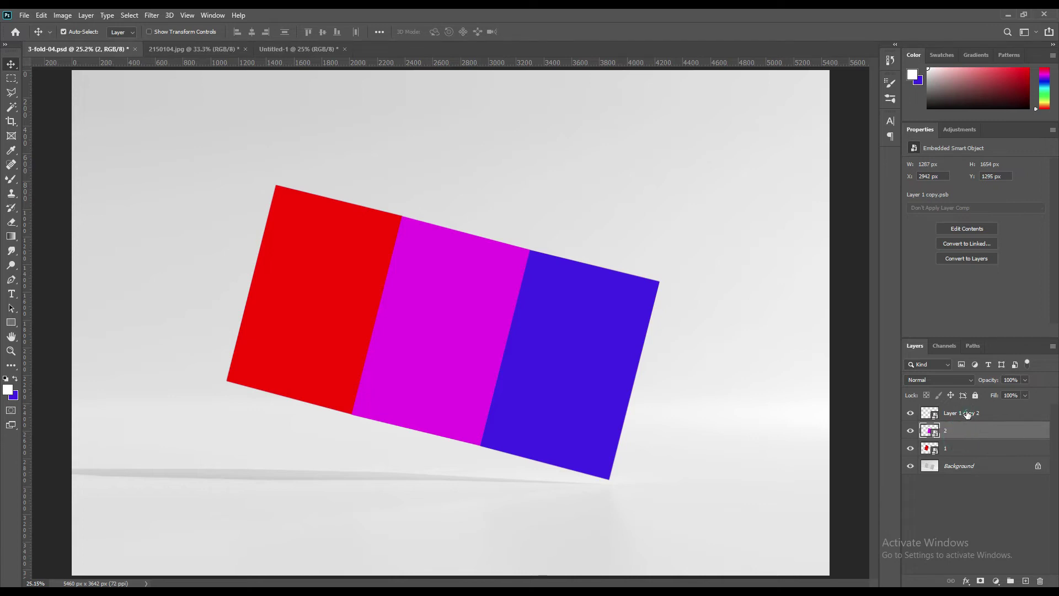
double_click(968, 414)
type("3")
key("Return")
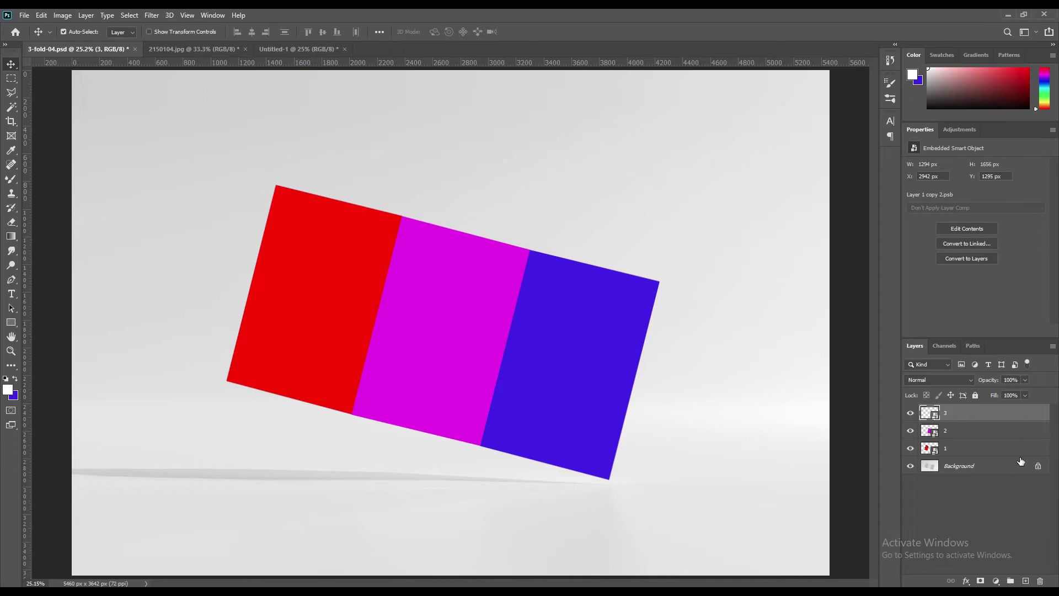
left_click(964, 490)
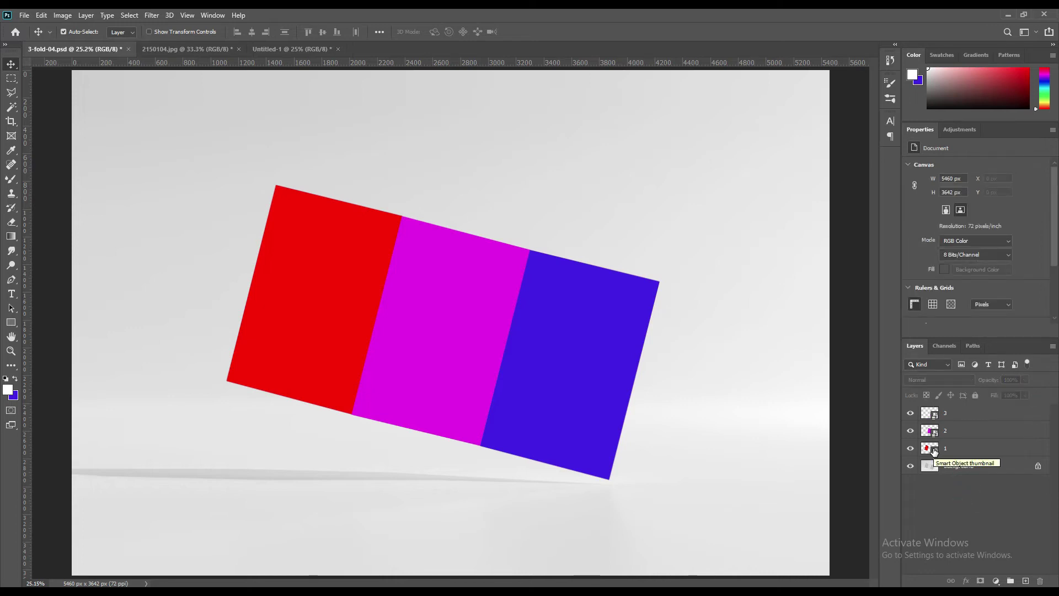
Step: Place the NATURE flyer from 2150104.jpg into layer 1's contents, scaled to fill
double_click(930, 447)
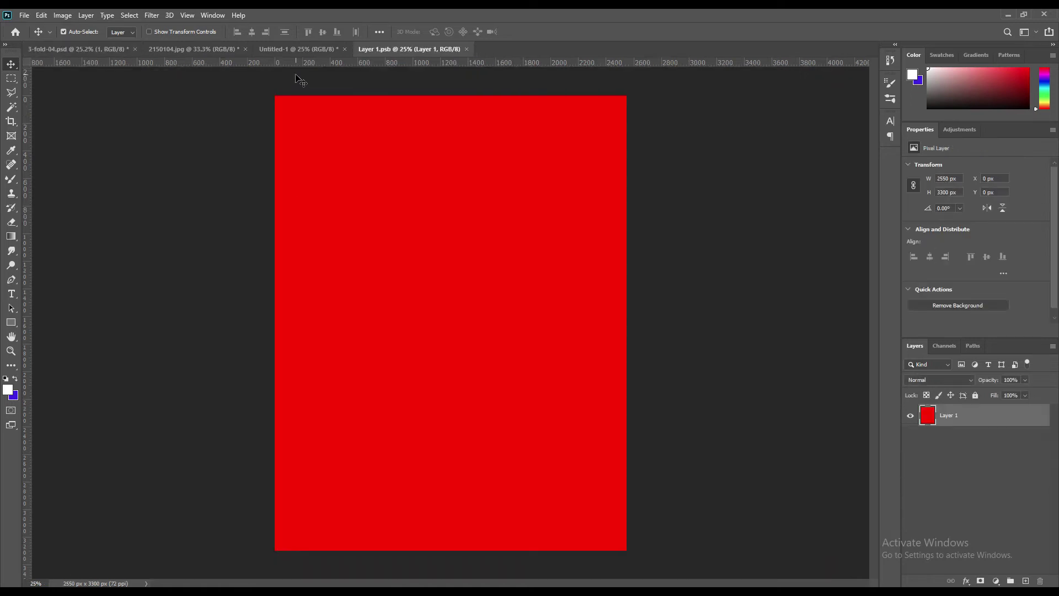
left_click(198, 51)
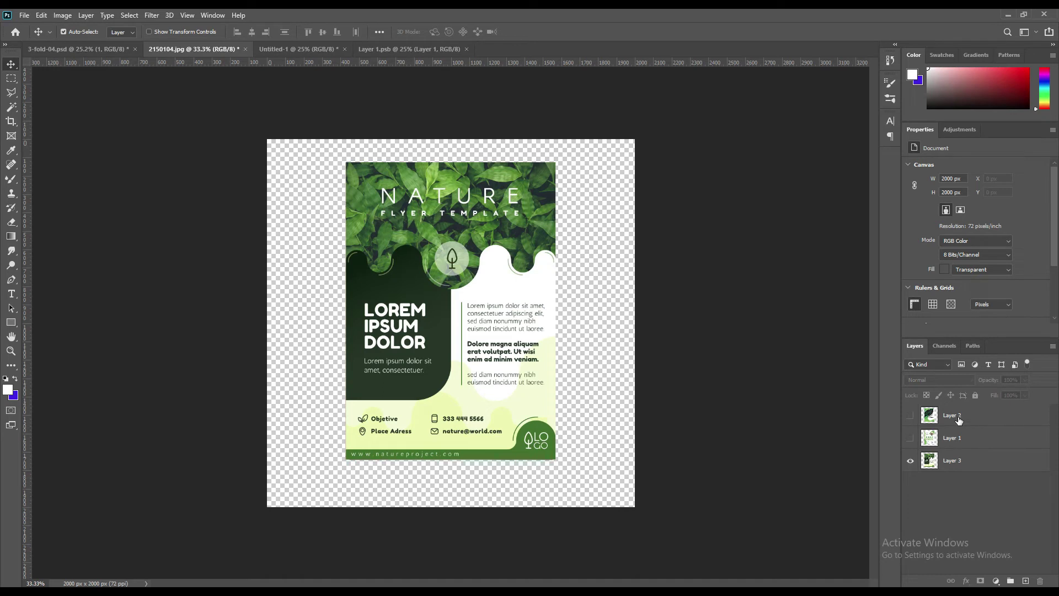
mouse_move(961, 418)
left_mouse_down()
mouse_move(401, 51)
mouse_move(474, 283)
left_mouse_up()
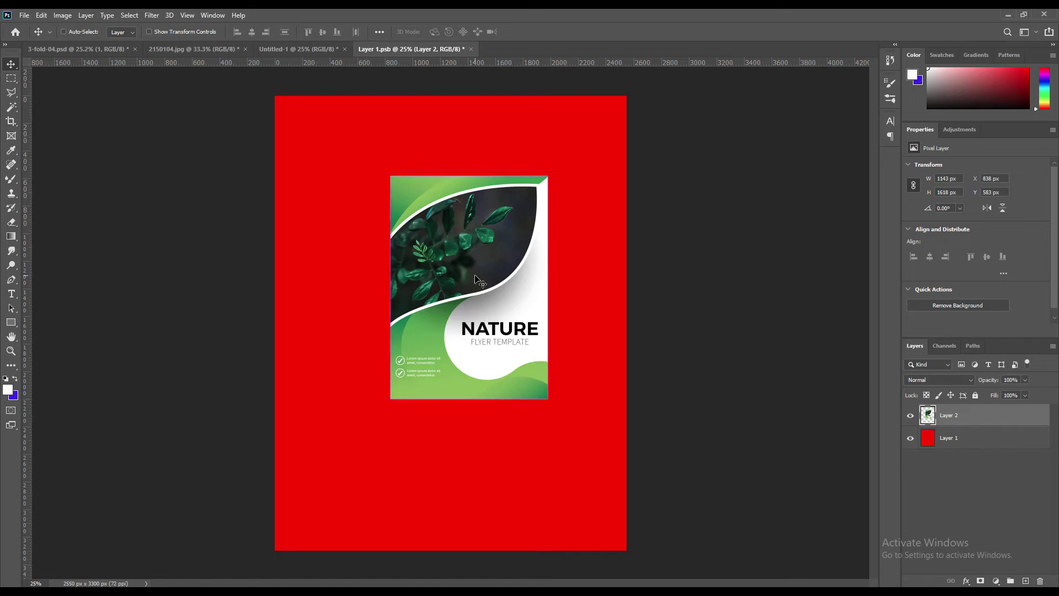
key("ctrl+t")
left_click_drag(476, 280, 346, 171)
mouse_move(432, 318)
left_mouse_down()
mouse_move(611, 506)
mouse_move(626, 552)
left_mouse_up()
left_click(546, 32)
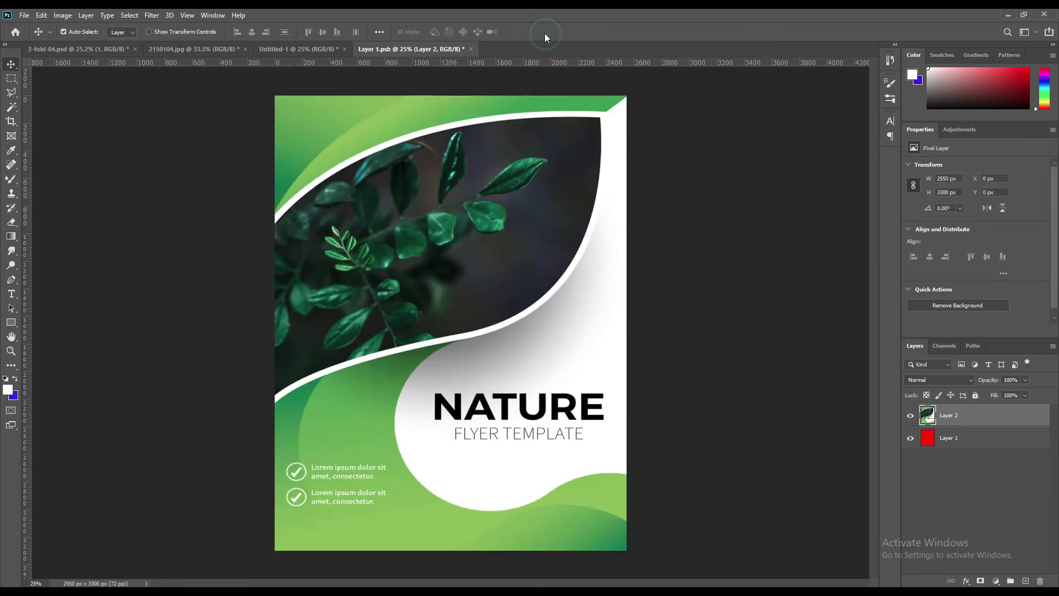
Step: Save the left panel's smart object contents and close the document
left_click(137, 166)
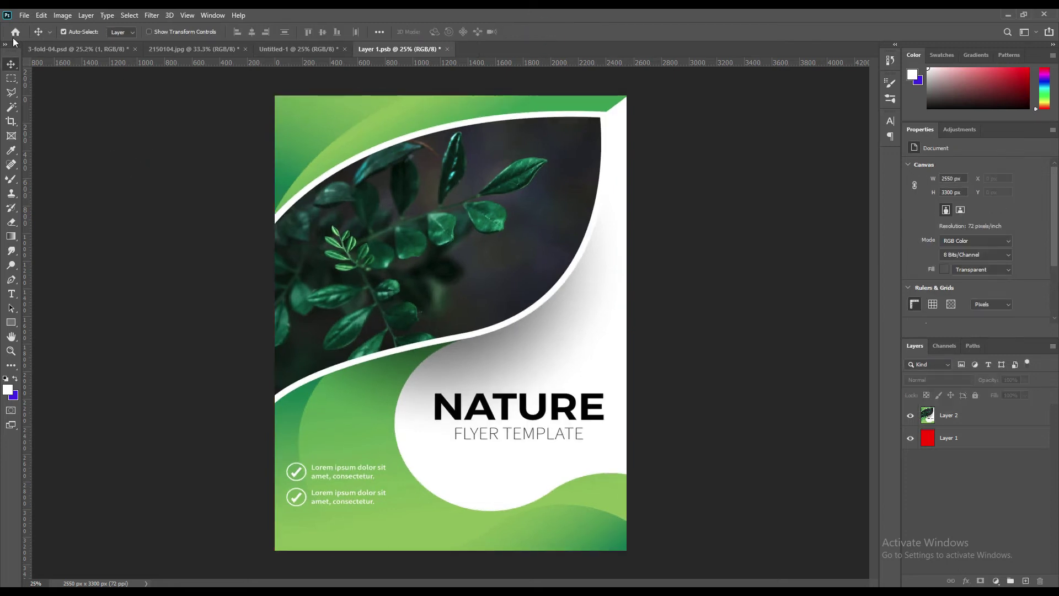
left_click(24, 15)
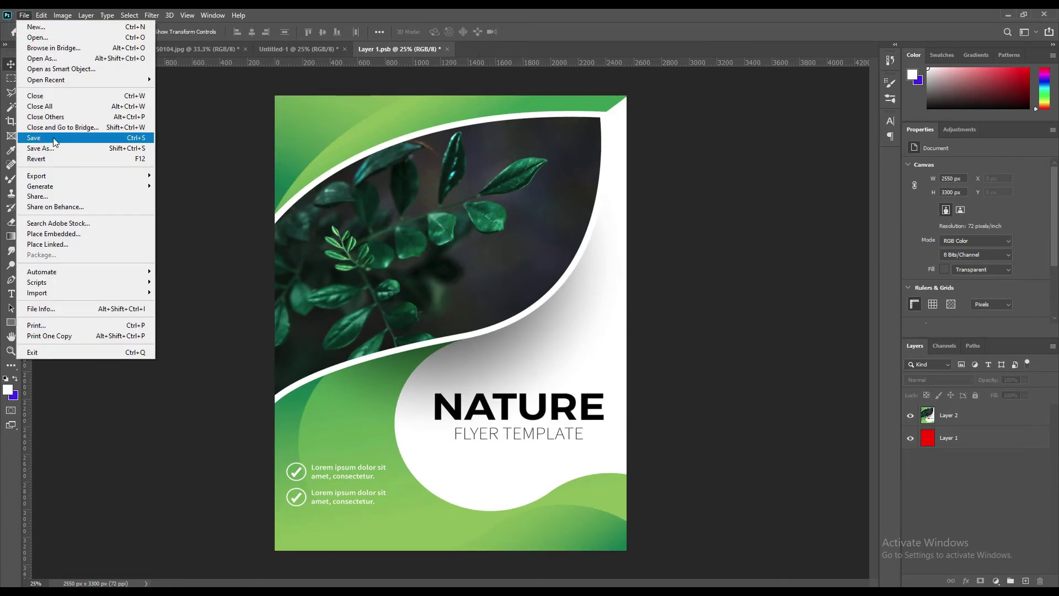
left_click(59, 137)
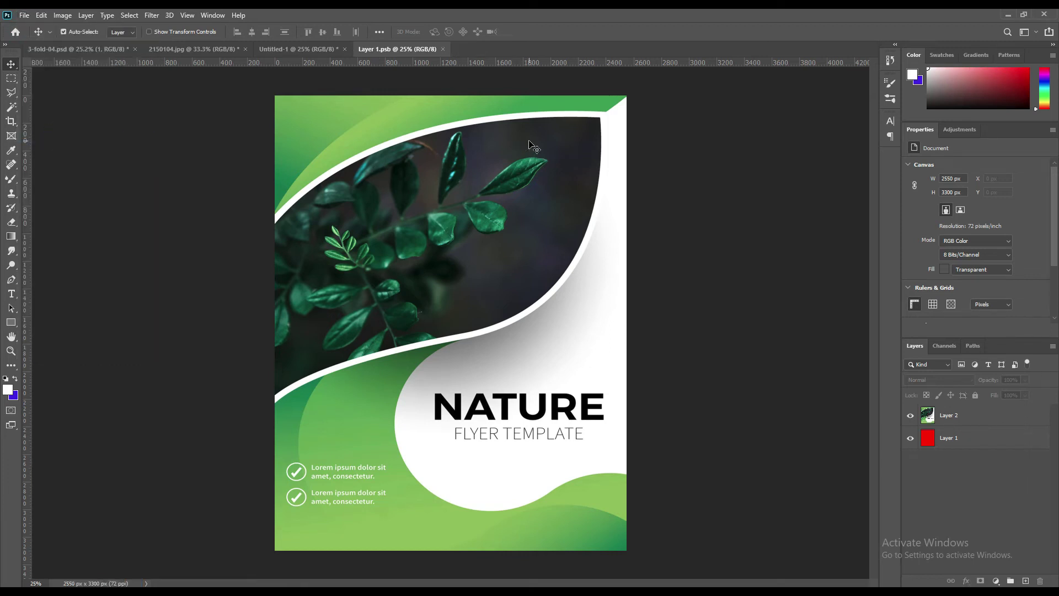
left_click(443, 48)
Step: Place the flyer design into layer 2's contents, scaled to cover the magenta canvas
left_click(105, 51)
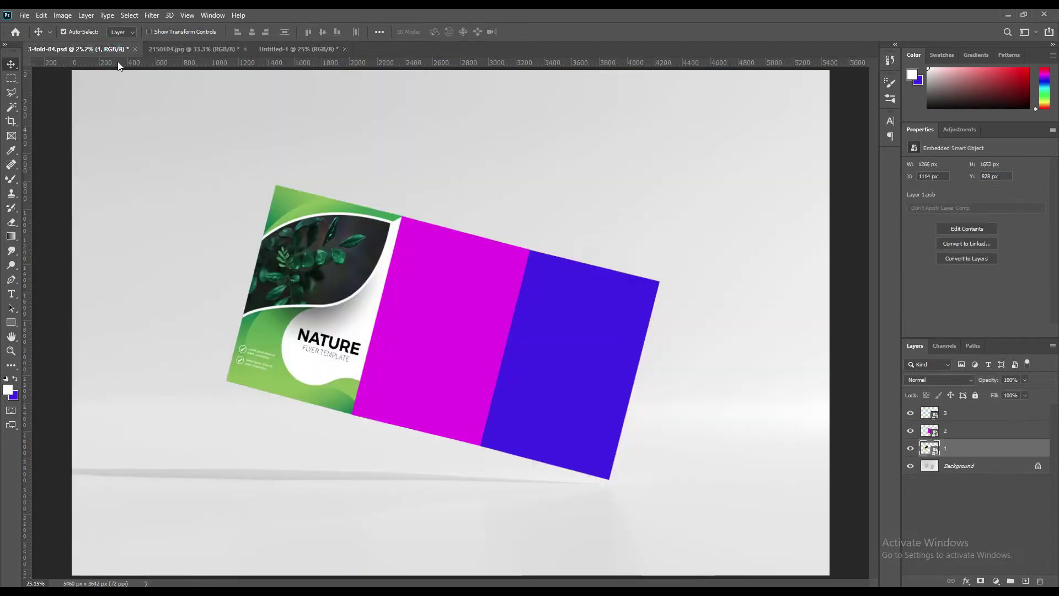
double_click(930, 430)
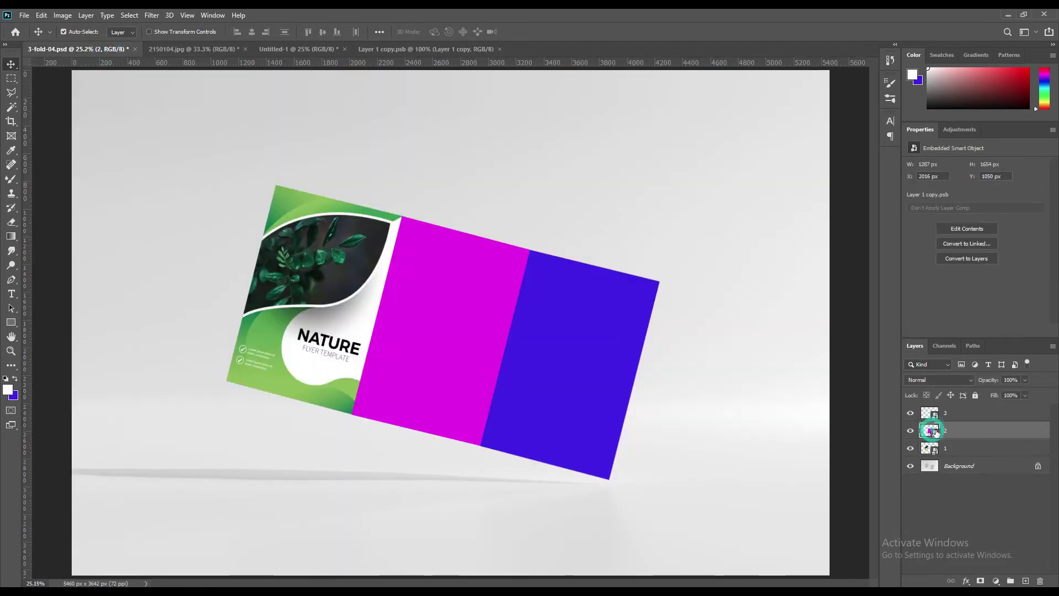
left_click(211, 51)
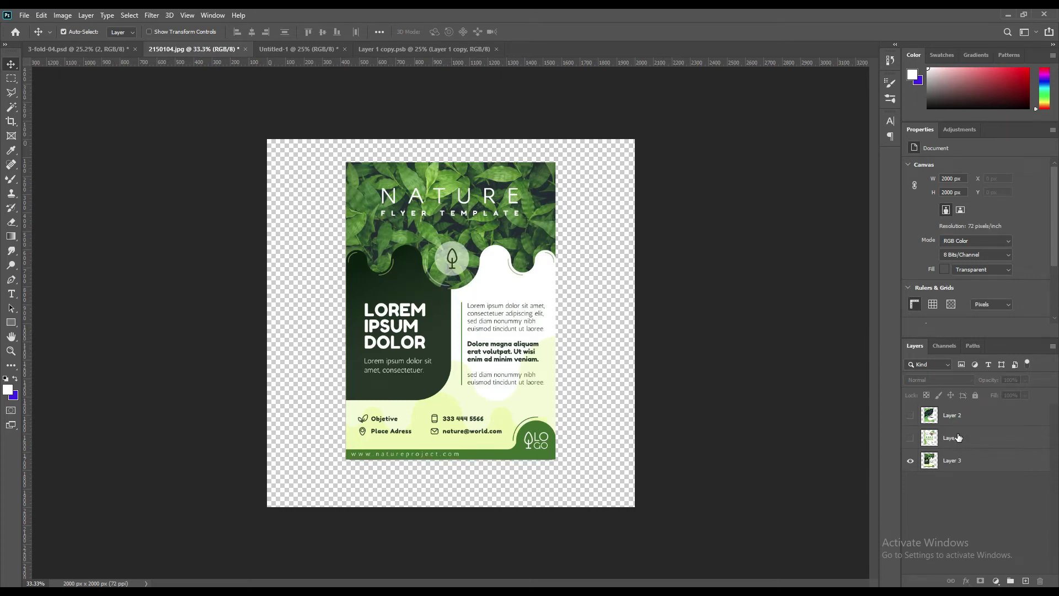
mouse_move(959, 437)
left_mouse_down()
mouse_move(429, 247)
mouse_move(385, 187)
left_mouse_up()
key("ctrl+t")
left_click_drag(432, 320, 626, 552)
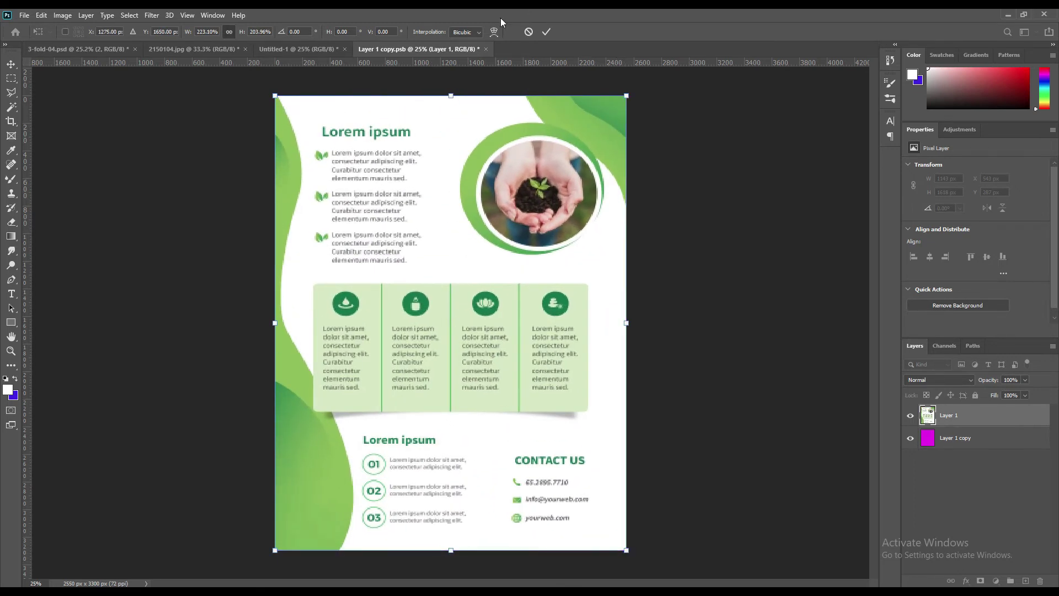
left_click(546, 32)
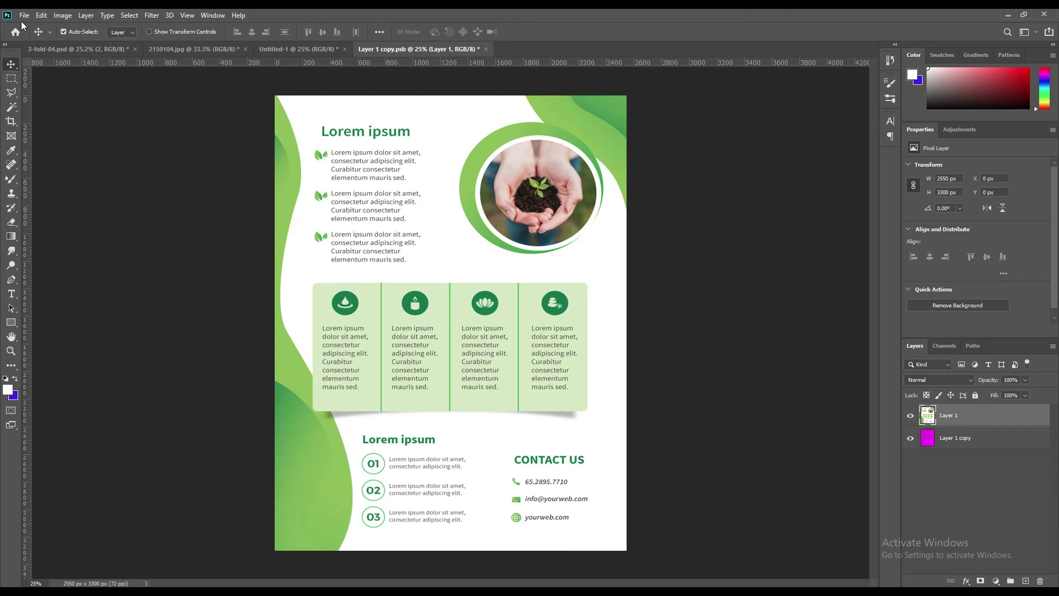
Step: Save the middle panel's contents and return to the mockup with layer 3 selected
left_click(24, 15)
left_click(46, 135)
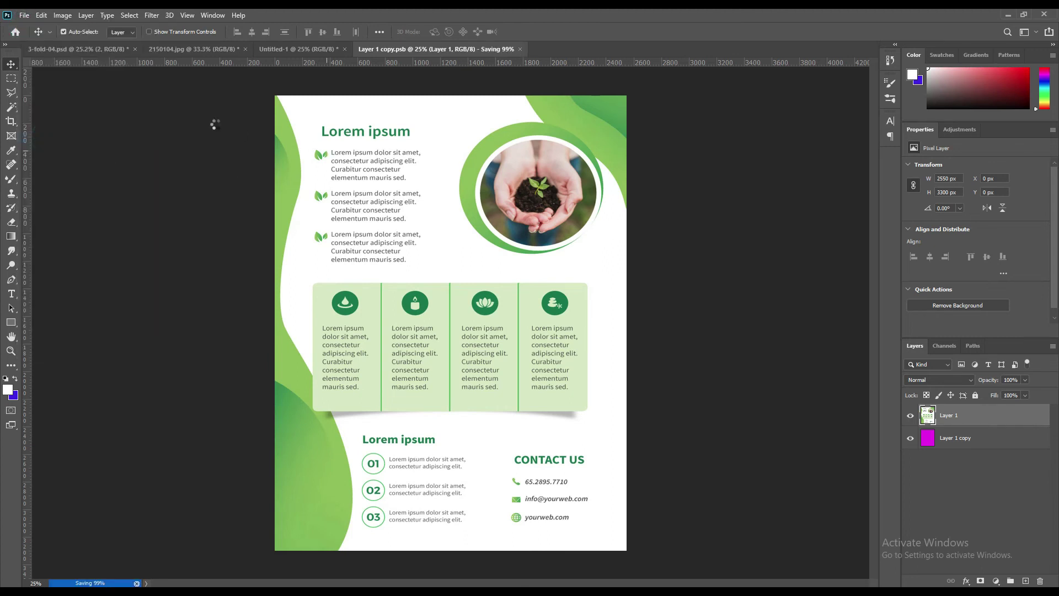
left_click(100, 48)
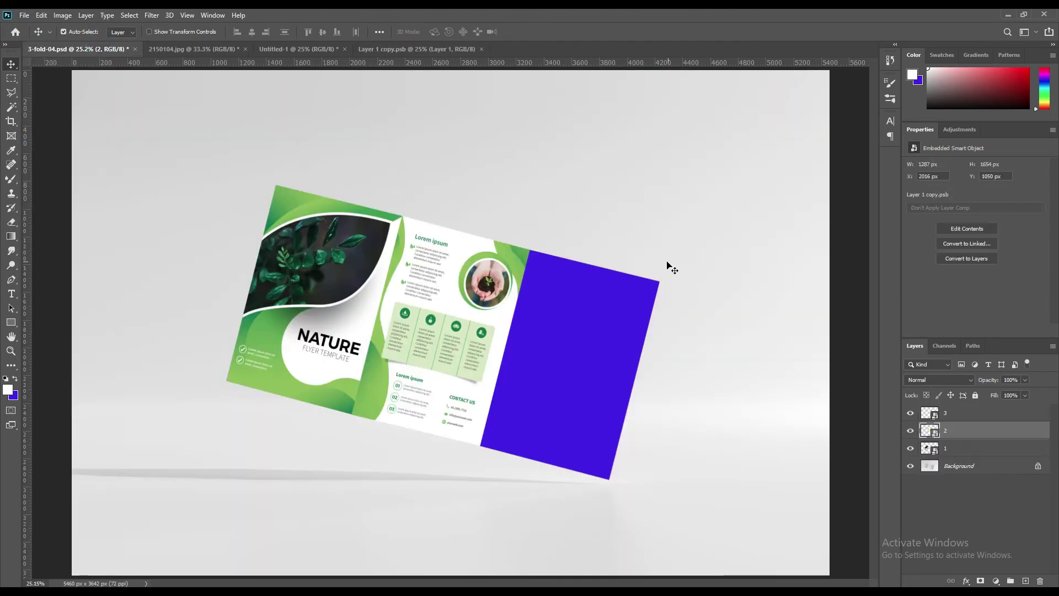
left_click(581, 326)
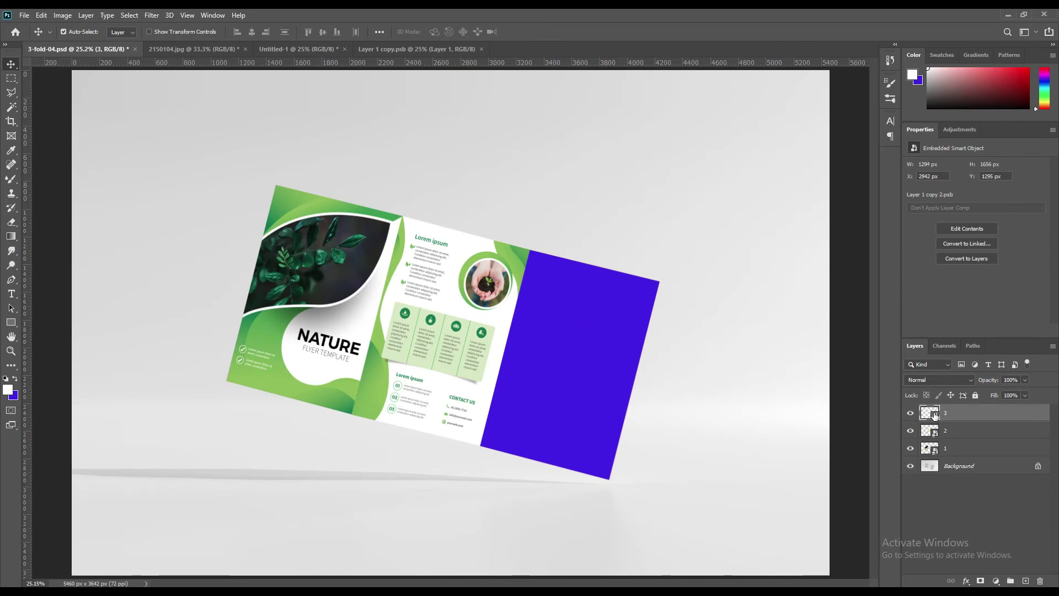
Step: Place the NATURE flyer into layer 3's contents, stretched past the page edges
double_click(930, 413)
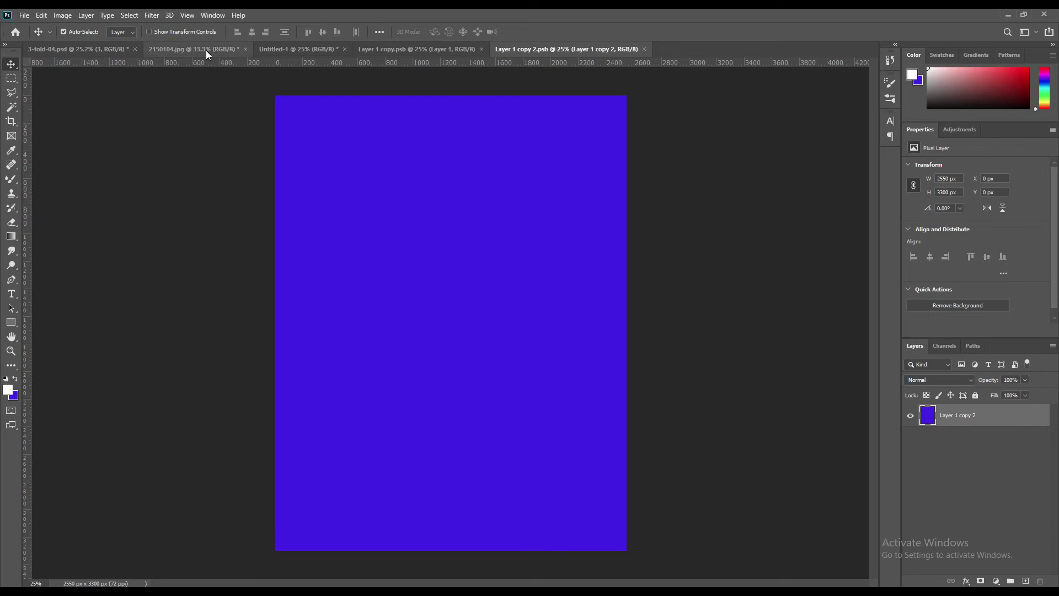
left_click(206, 51)
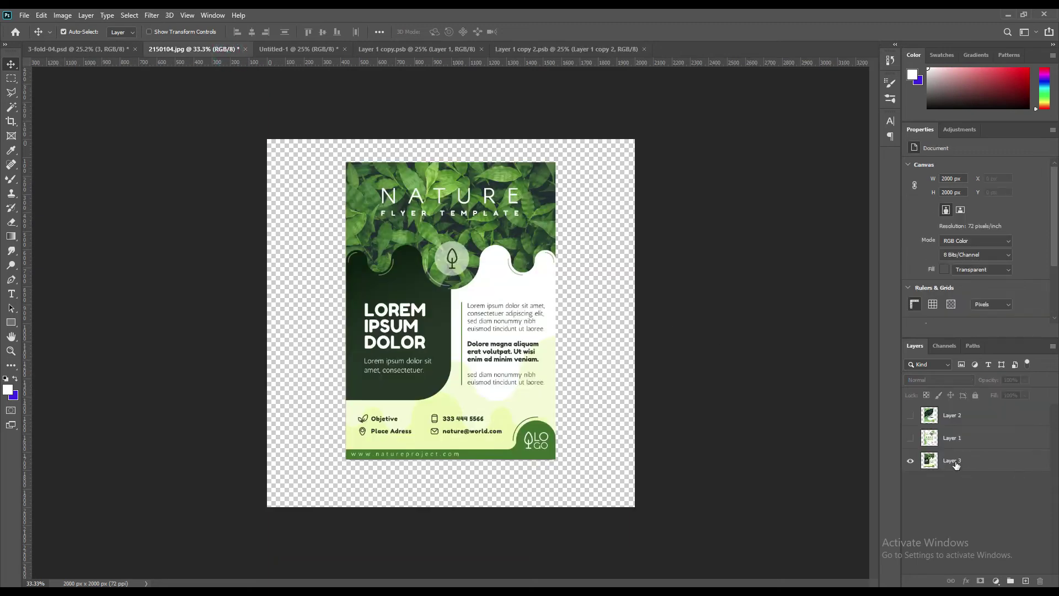
mouse_move(955, 464)
left_mouse_down()
mouse_move(488, 241)
mouse_move(495, 246)
mouse_move(357, 211)
mouse_move(369, 197)
left_mouse_up()
key("ctrl+t")
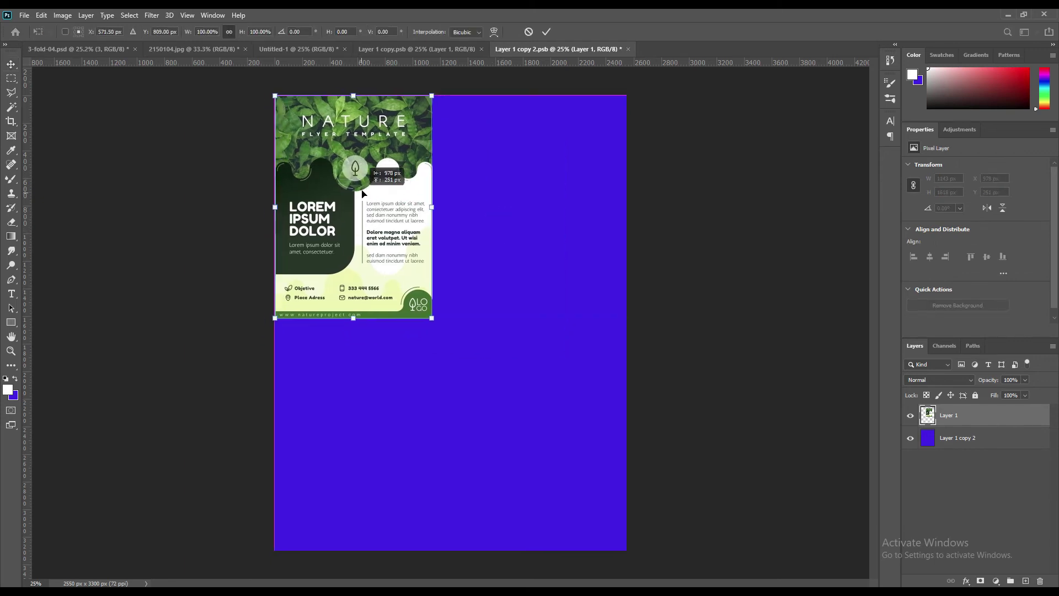
left_click_drag(432, 319, 626, 550)
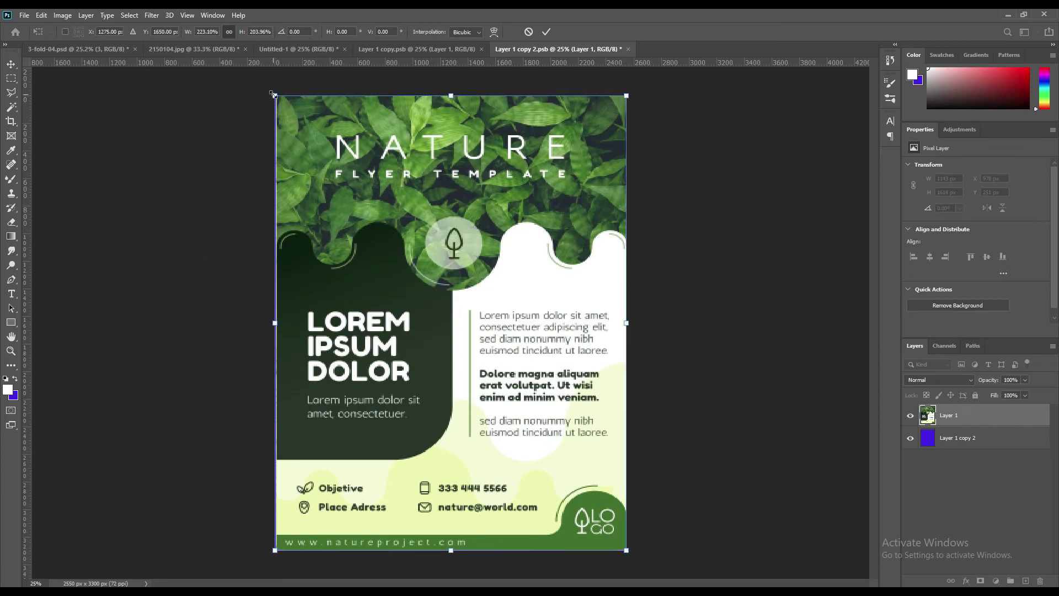
left_click_drag(270, 93, 273, 95)
left_click_drag(273, 91, 270, 88)
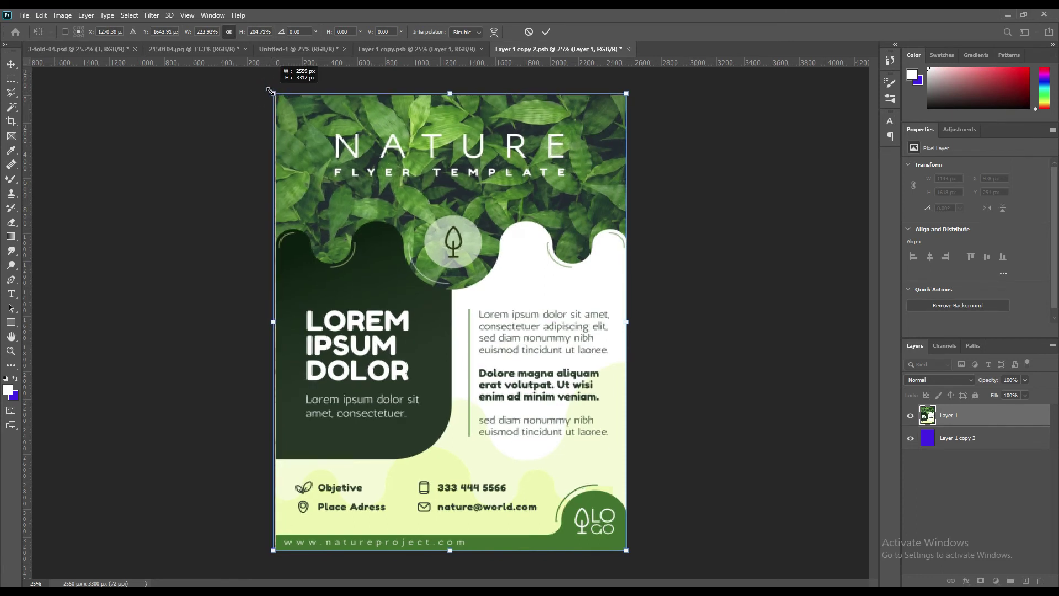
left_click(545, 32)
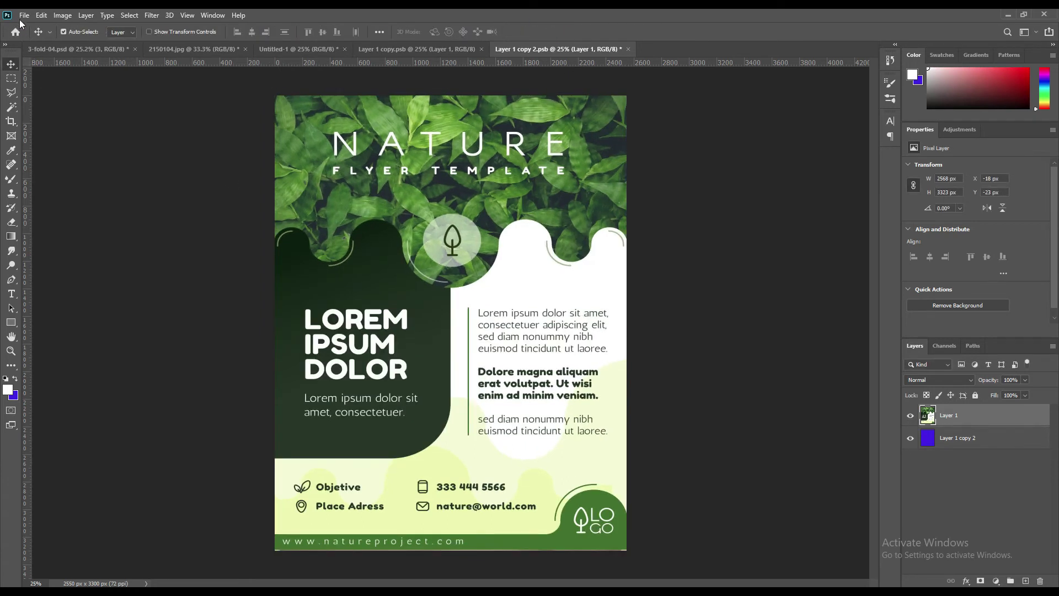
Step: Save the right panel's contents and return to the tri-fold mockup
left_click(25, 15)
left_click(71, 136)
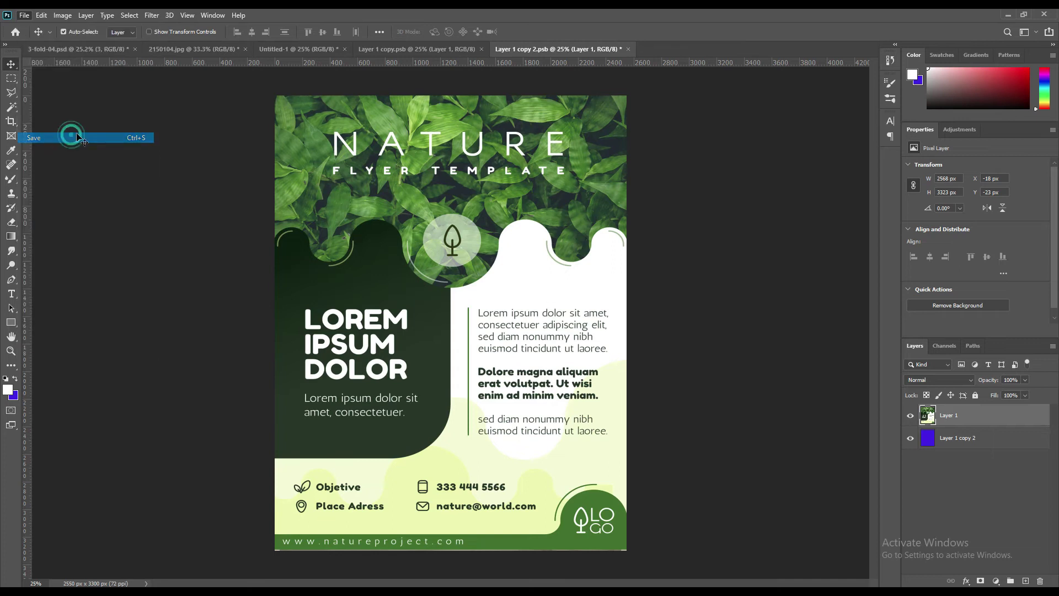
left_click(102, 51)
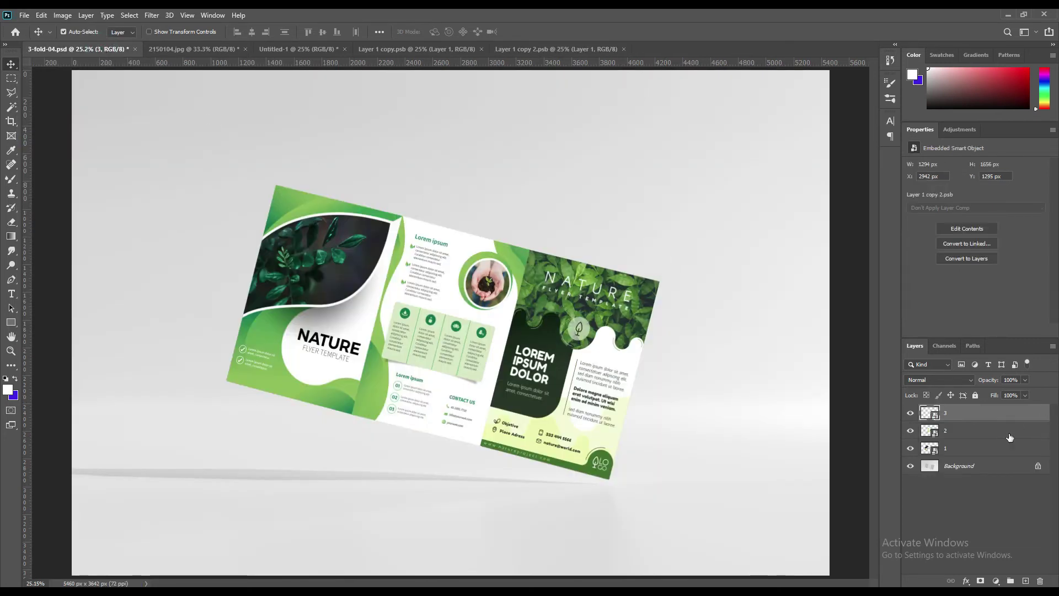
Step: Copy the brochure panel area from Background to a new layer at the top of the stack
left_click(929, 431, "ctrl")
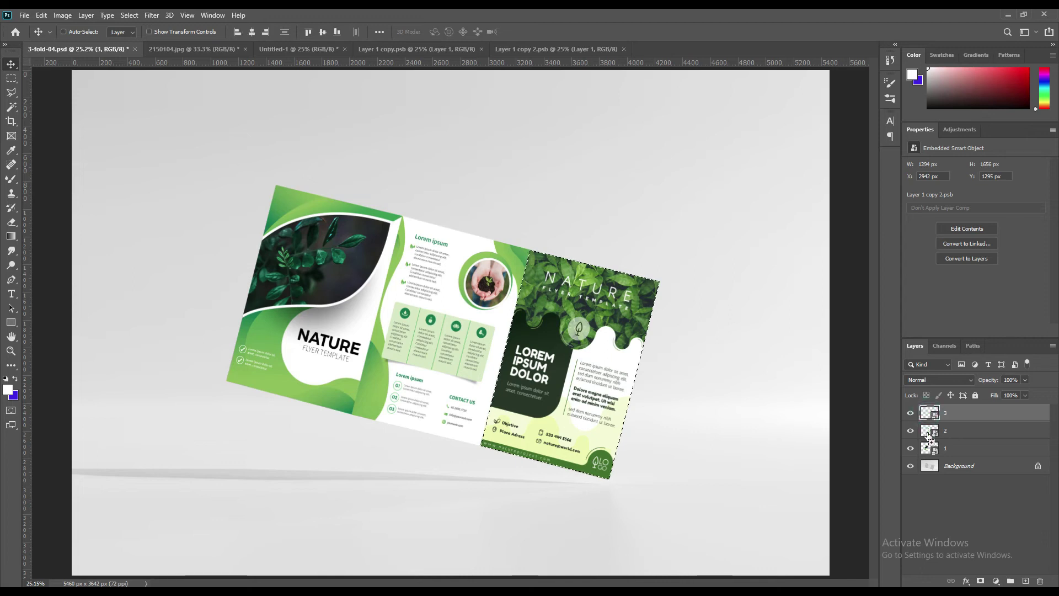
left_click(930, 448, "ctrl+shift")
left_click(971, 466)
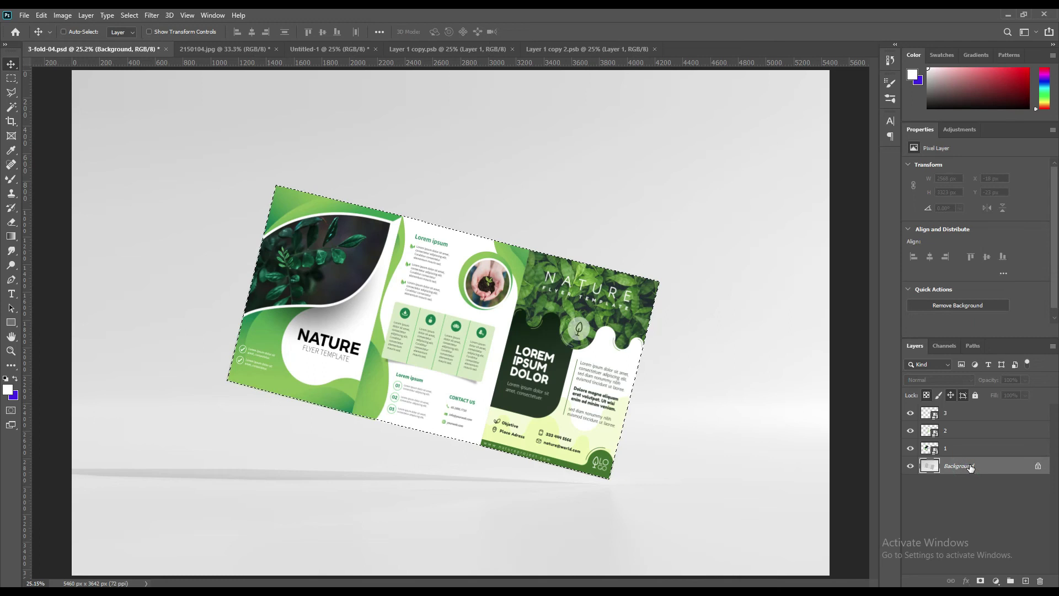
key("ctrl+j")
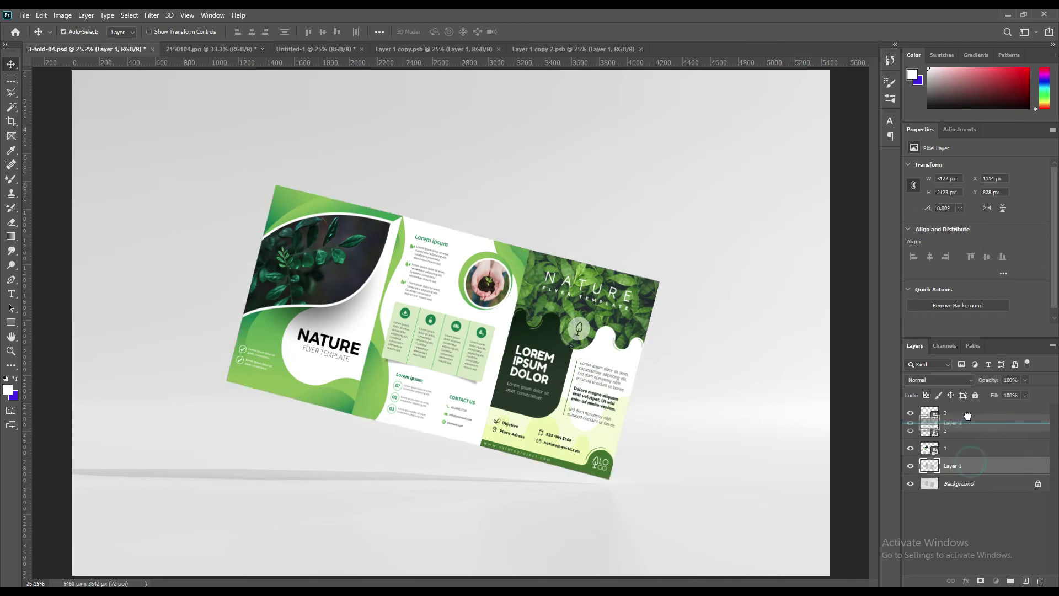
left_click_drag(970, 467, 967, 407)
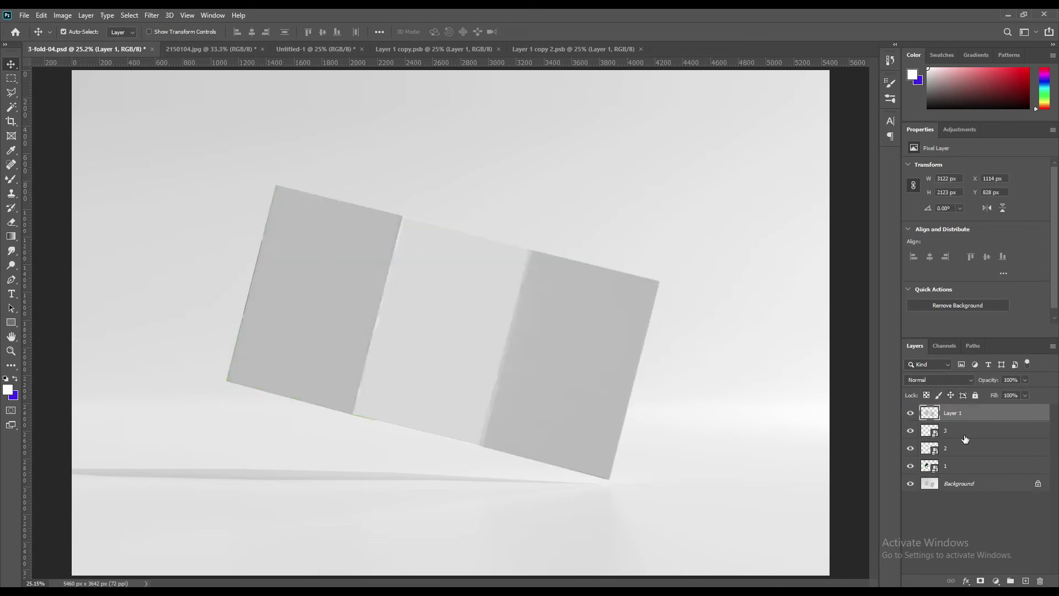
Step: Tag panel layers 1, 2 and 3 with a red label
left_click(968, 464, "shift")
right_click(964, 465)
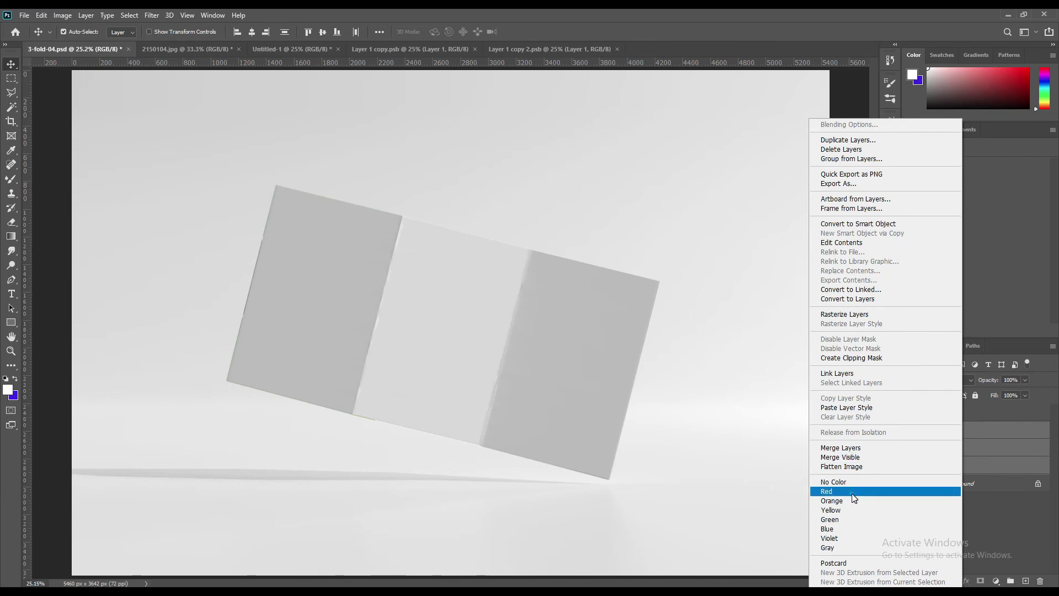
left_click(856, 492)
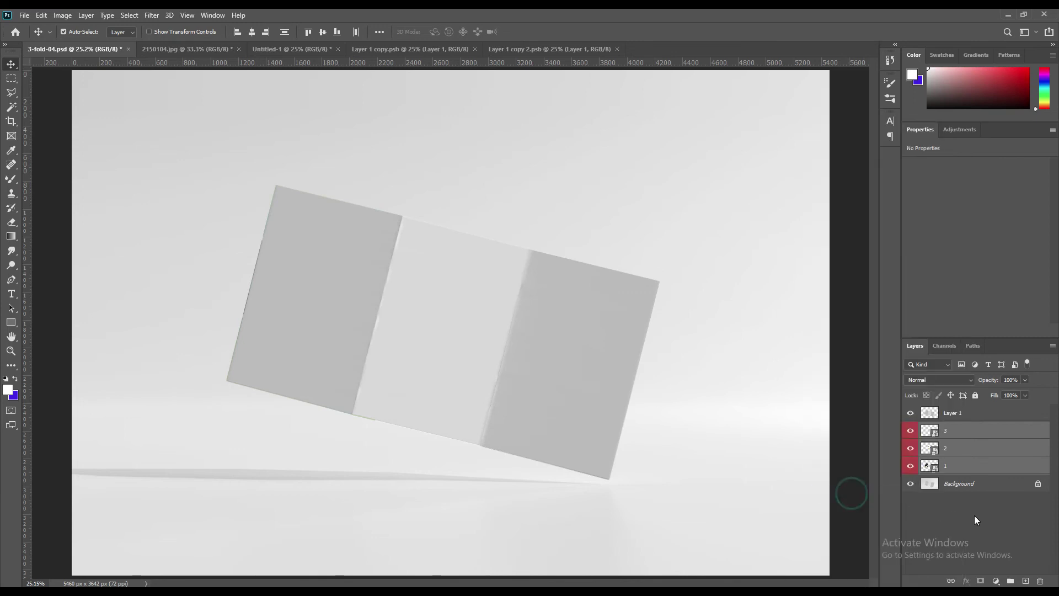
Step: Duplicate the brochure layer twice and name the copies Shadow, Midtone and Light
left_click(964, 413)
key("ctrl+j")
key("ctrl+j")
double_click(954, 448)
type("Shado")
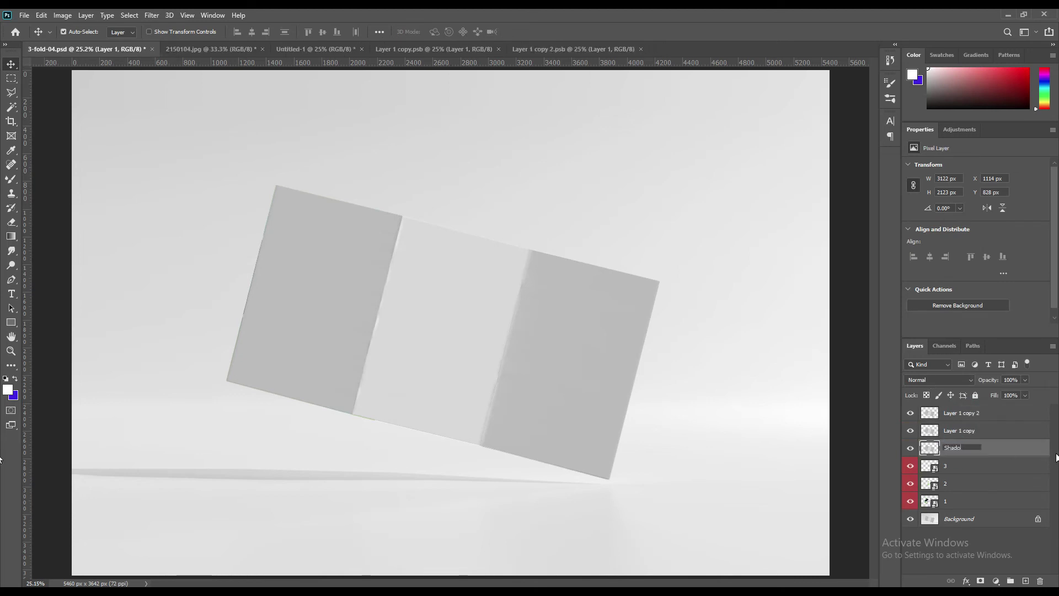
type("w")
key("Return")
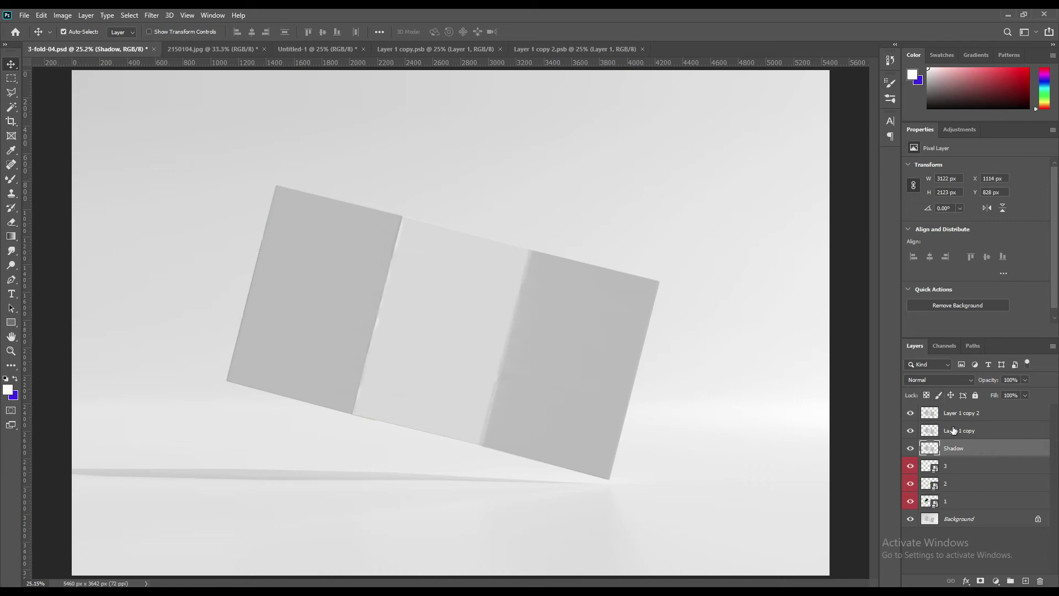
double_click(953, 431)
type("Midtone")
key("Return")
double_click(968, 414)
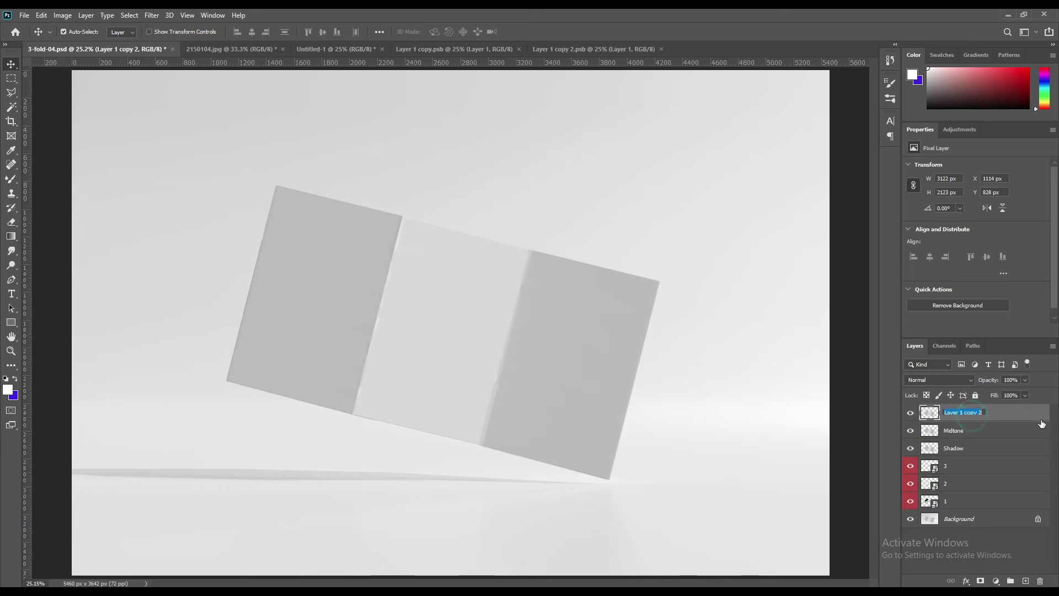
type("S")
key("Return")
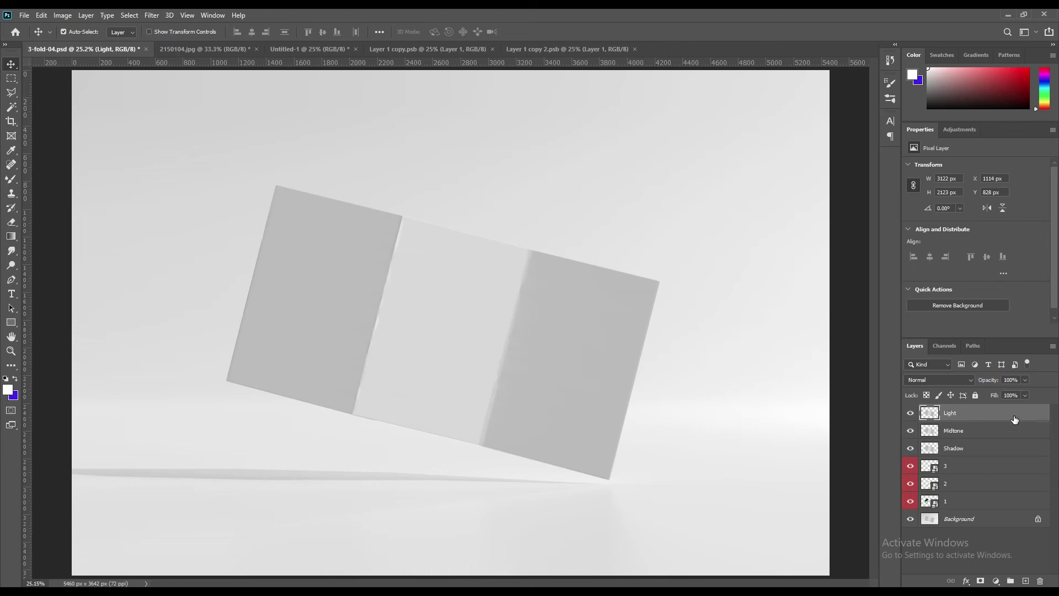
Step: Set the Shadow layer to Linear Burn and the Midtone layer to Linear Dodge (Add)
left_click(969, 414)
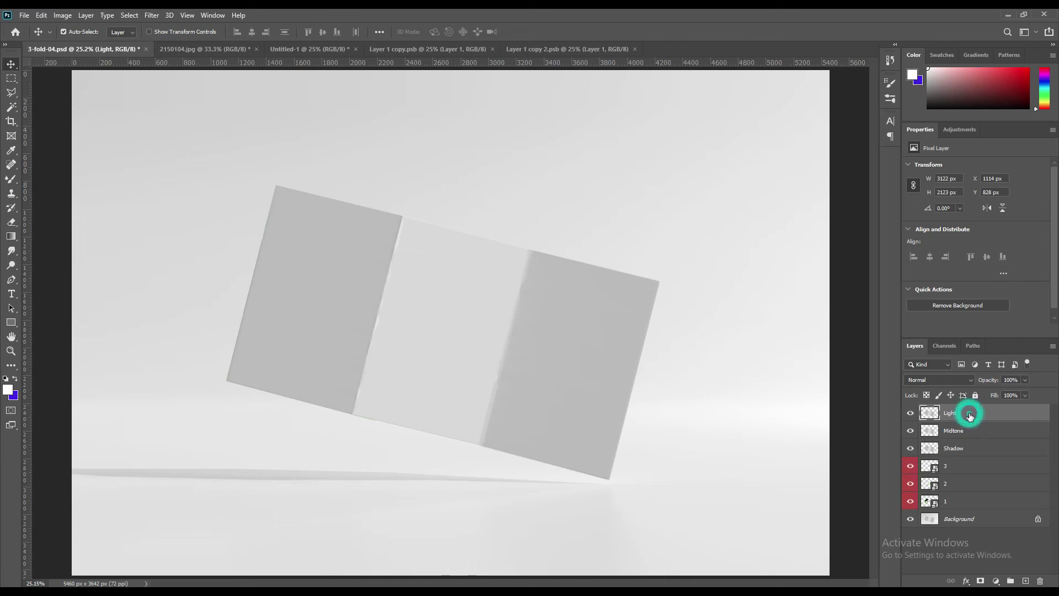
left_click(973, 449)
left_click(963, 379)
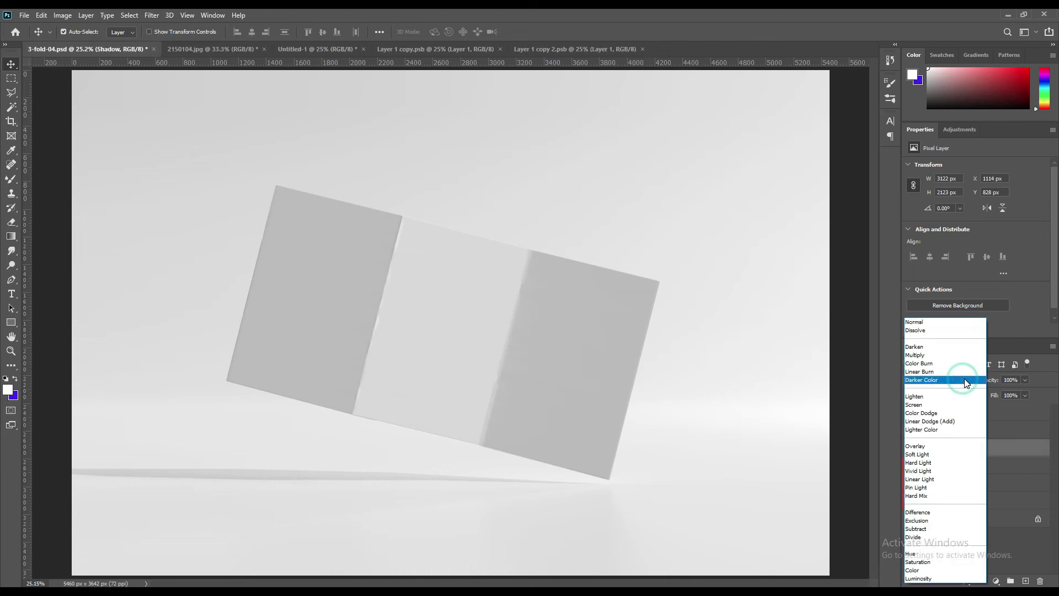
left_click(943, 373)
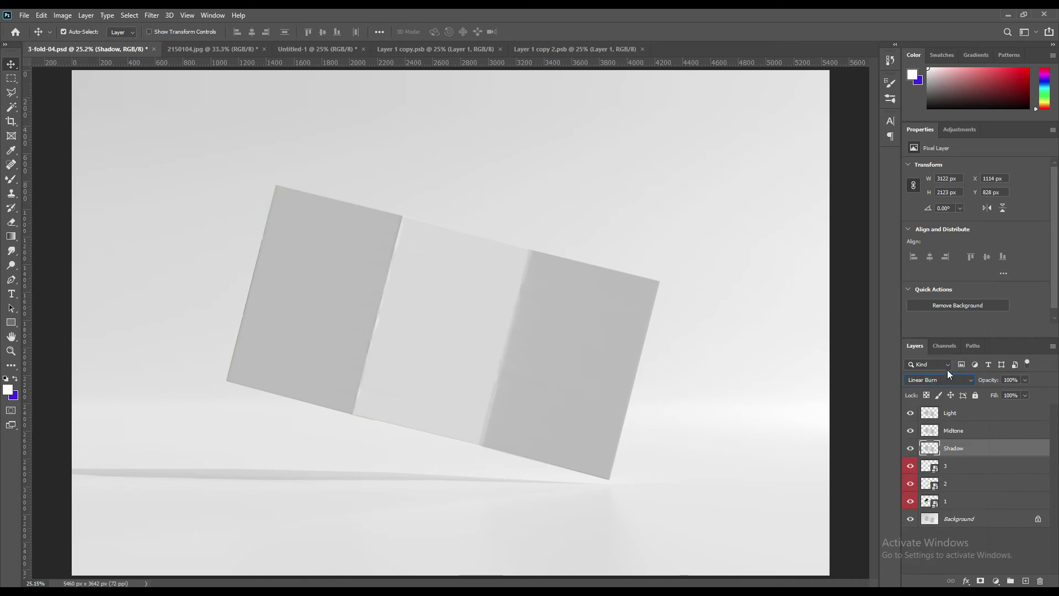
left_click(955, 431)
left_click(951, 381)
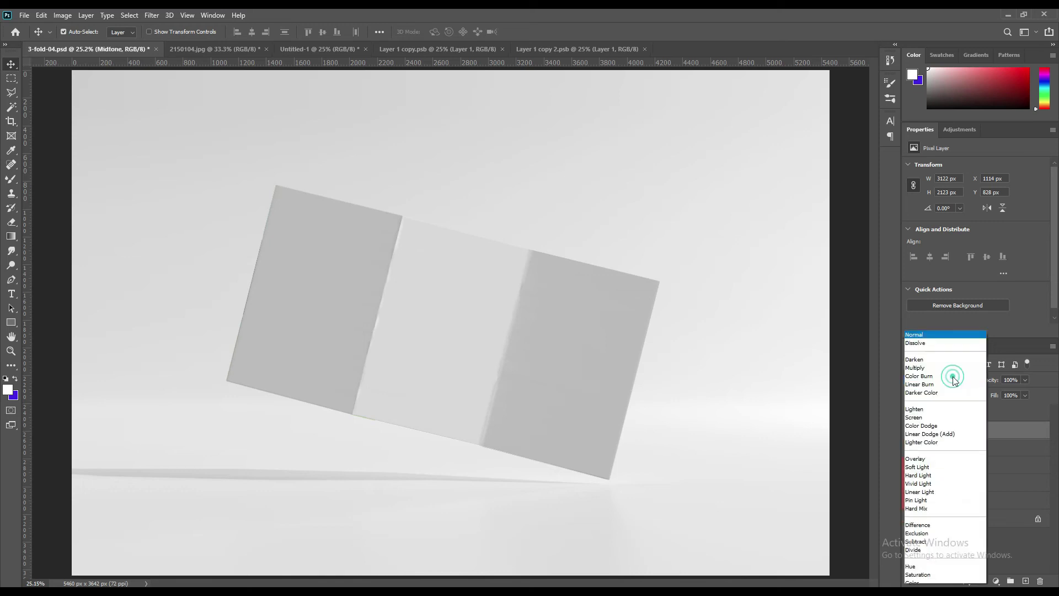
left_click(955, 425)
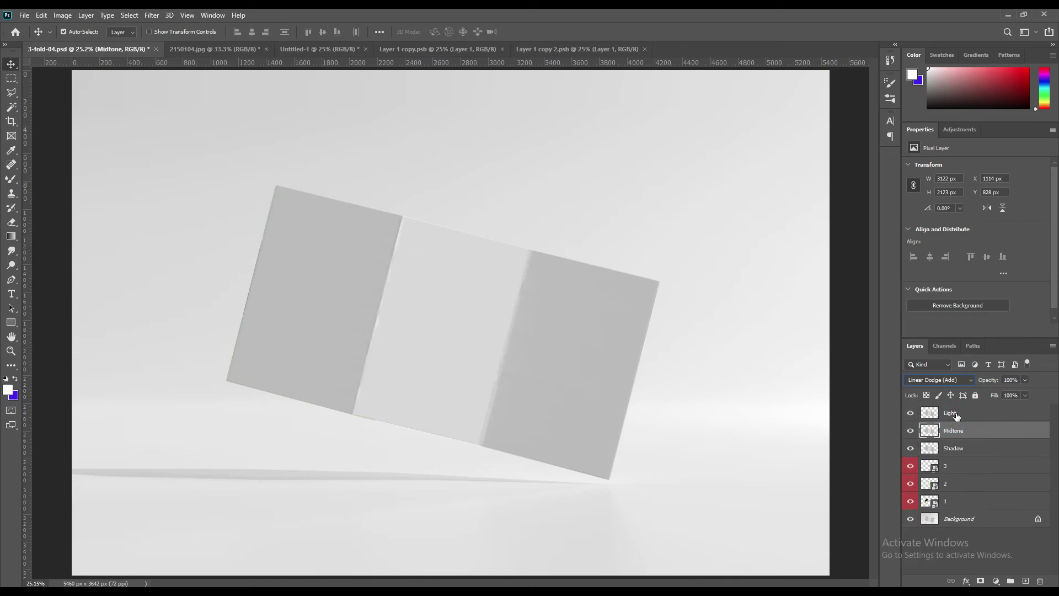
Step: Hide Light, then darken Midtone with Levels by raising black input and lowering output white
left_click(912, 412)
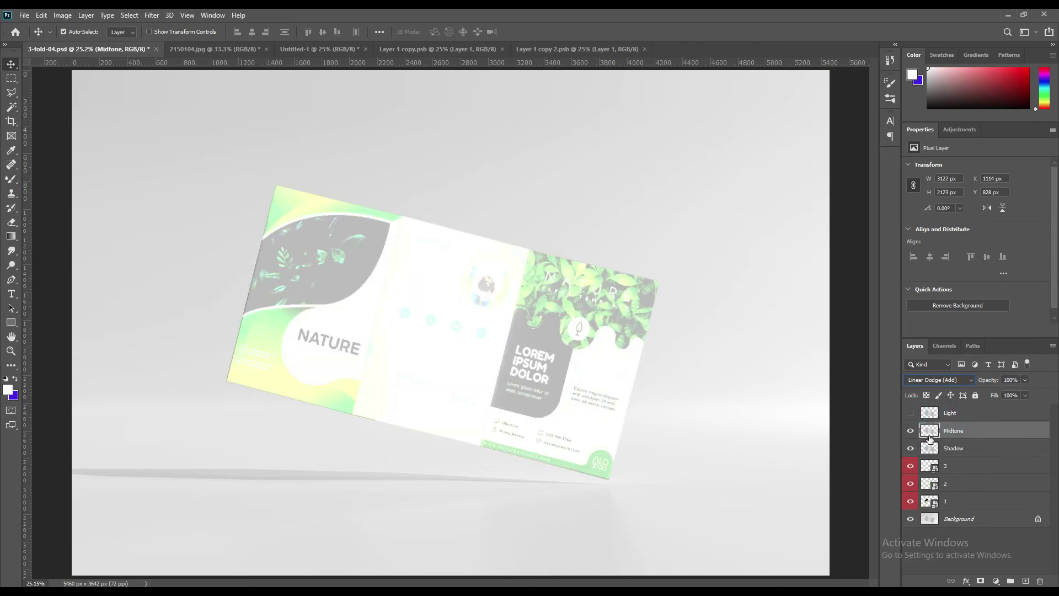
left_click(62, 12)
mouse_move(80, 43)
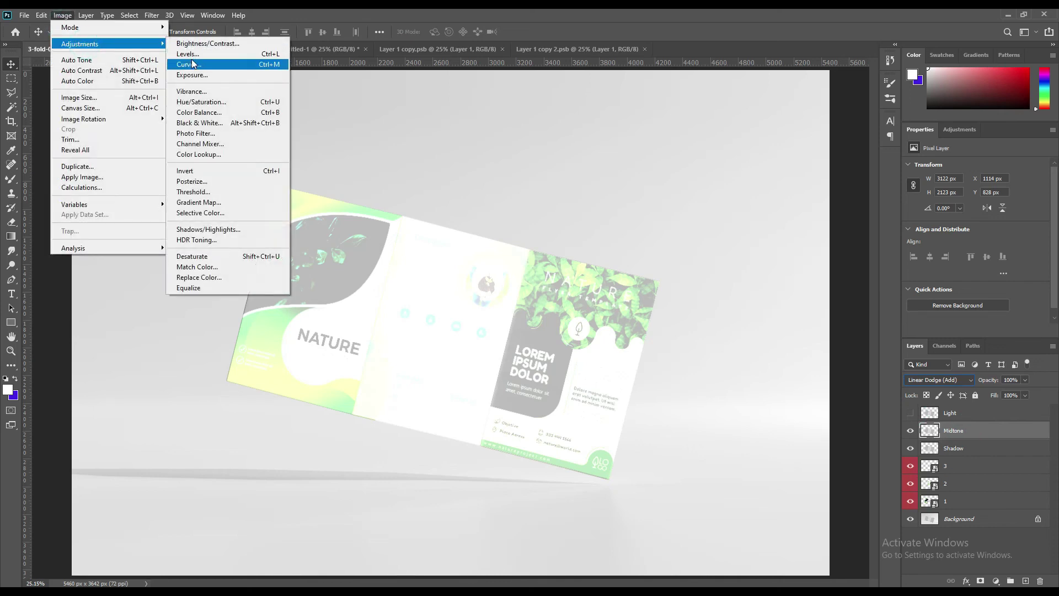
left_click(189, 54)
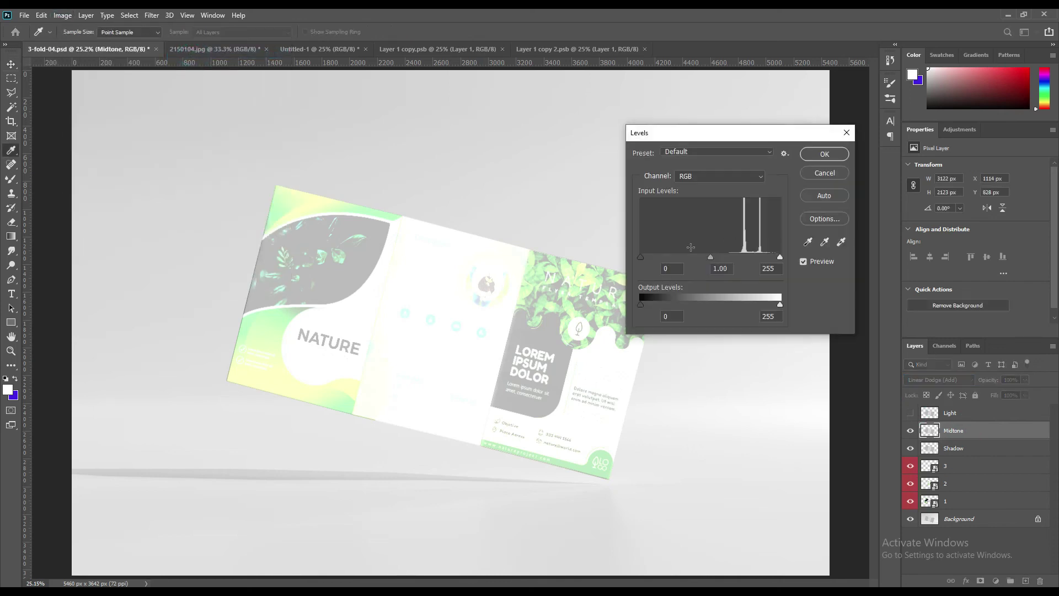
left_click_drag(640, 256, 740, 256)
left_click_drag(781, 305, 708, 304)
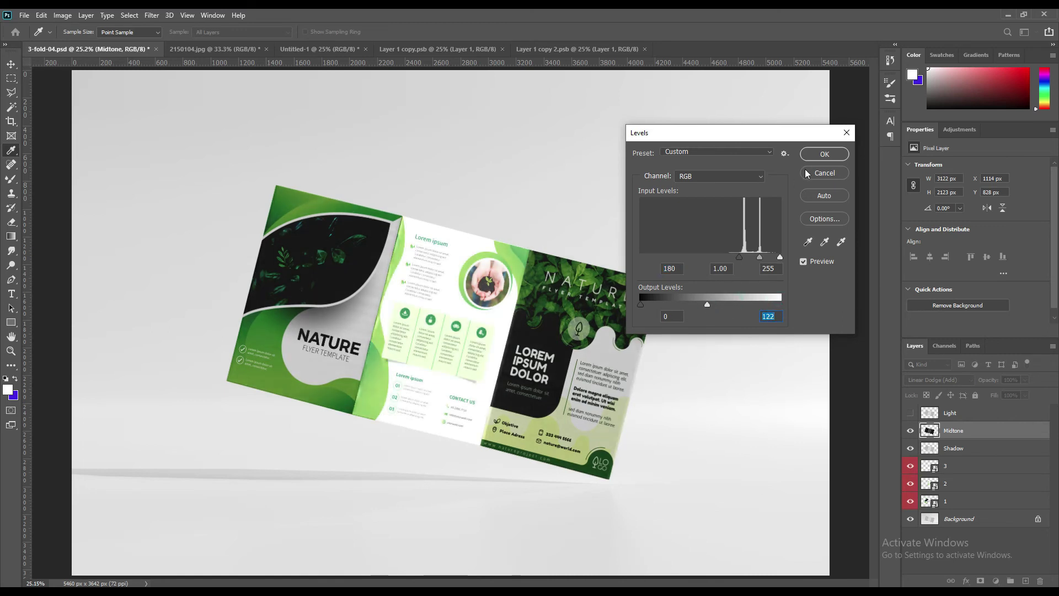
left_click(824, 154)
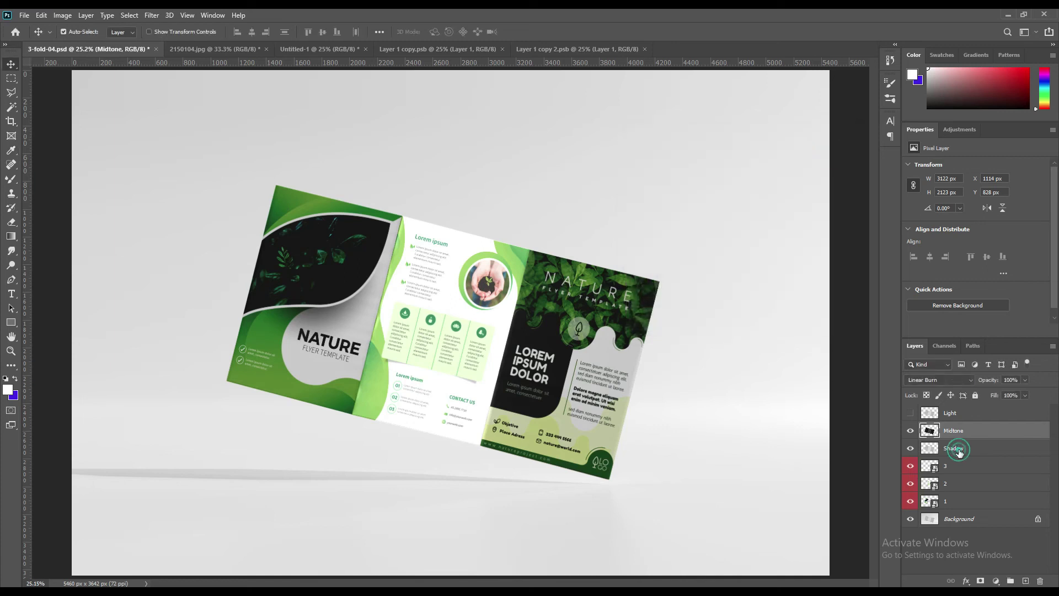
Step: Switch Shadow to Multiply, and make Light visible with Screen blending
left_click(958, 451)
left_click(949, 380)
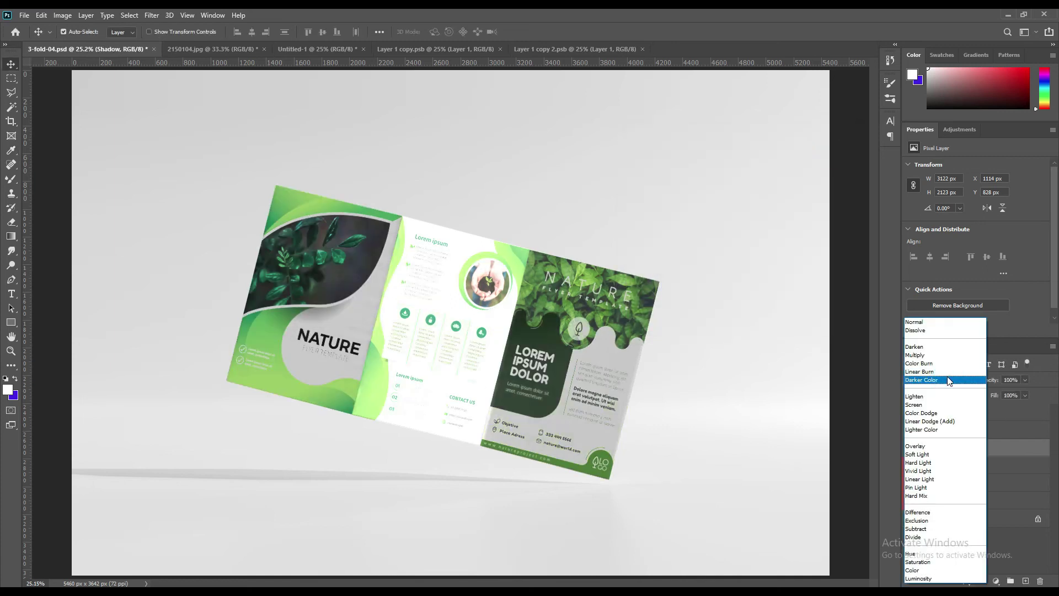
left_click(933, 356)
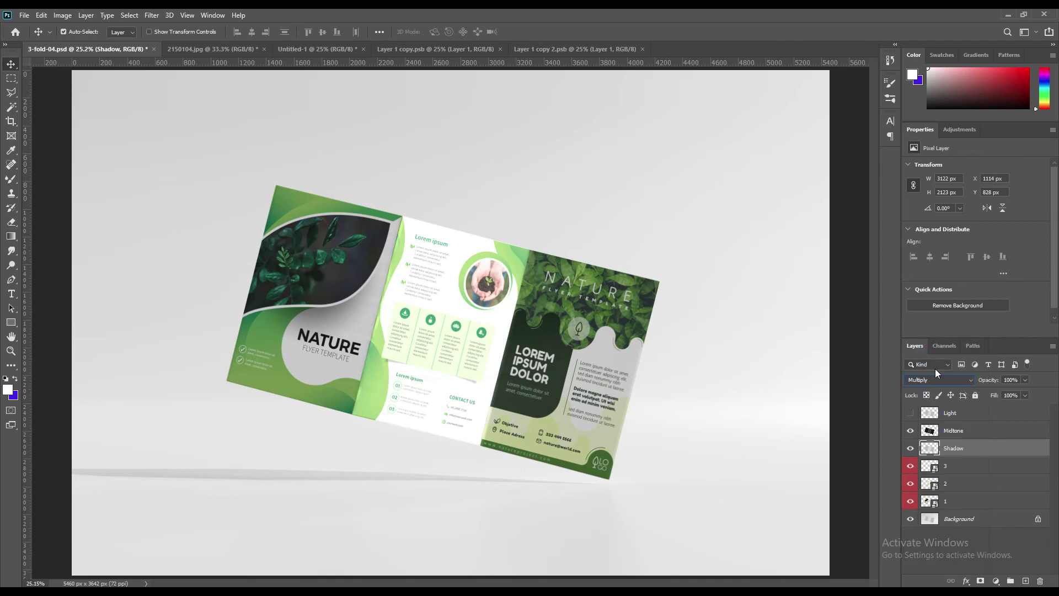
left_click(911, 413)
left_click(962, 415)
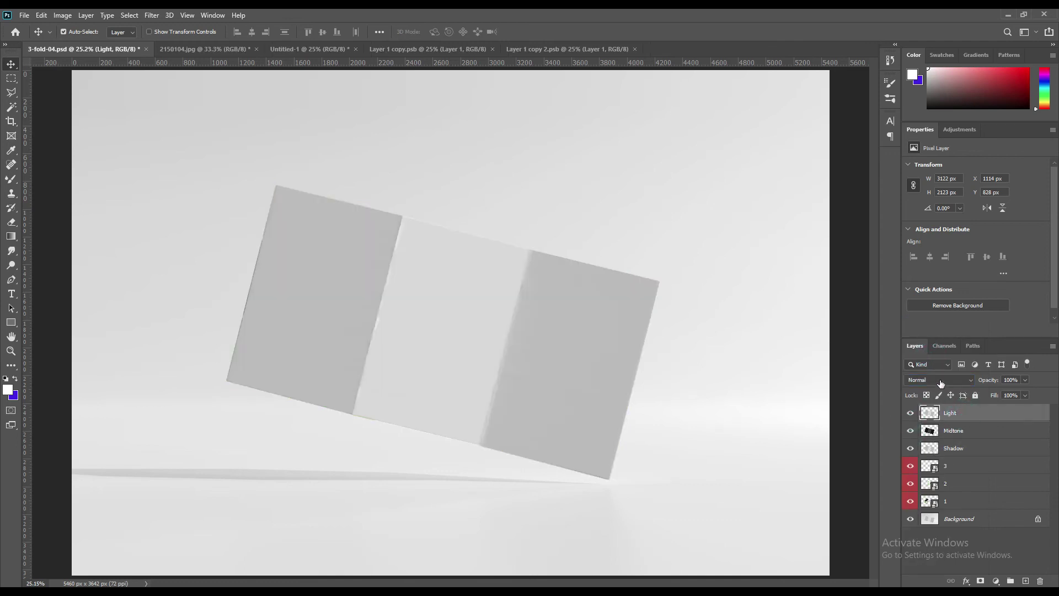
left_click(941, 380)
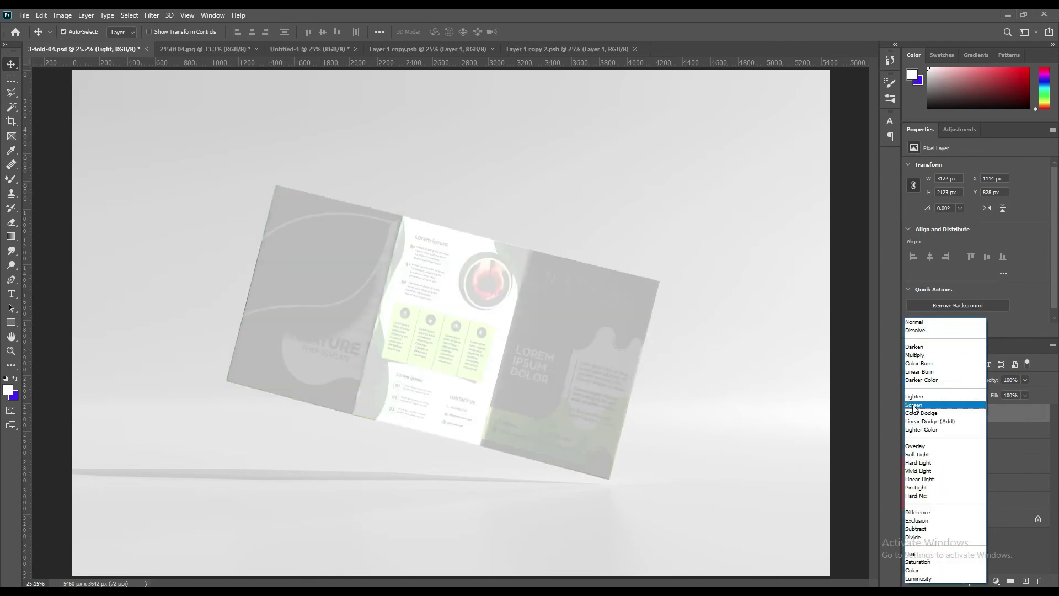
left_click(925, 404)
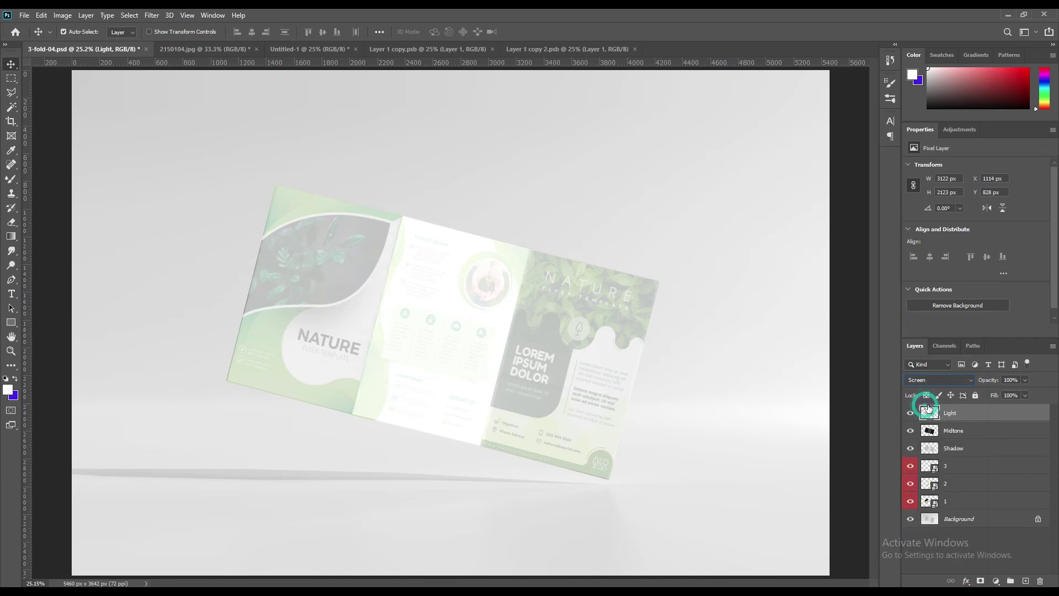
Step: Apply Levels to Light with a raised black input point, then toggle Light to compare
left_click(62, 16)
left_click(206, 57)
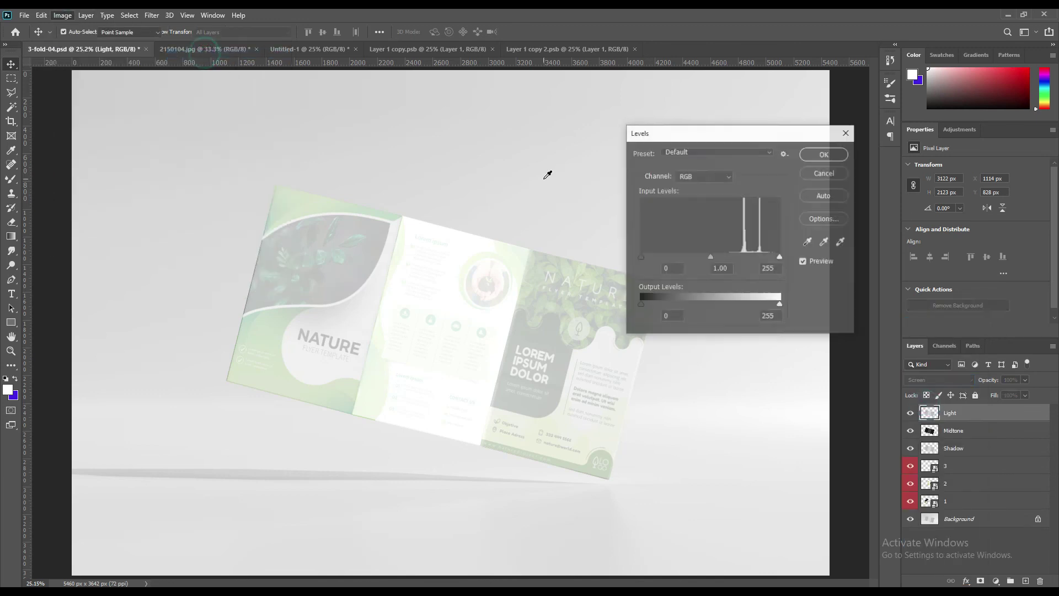
left_click_drag(642, 258, 758, 262)
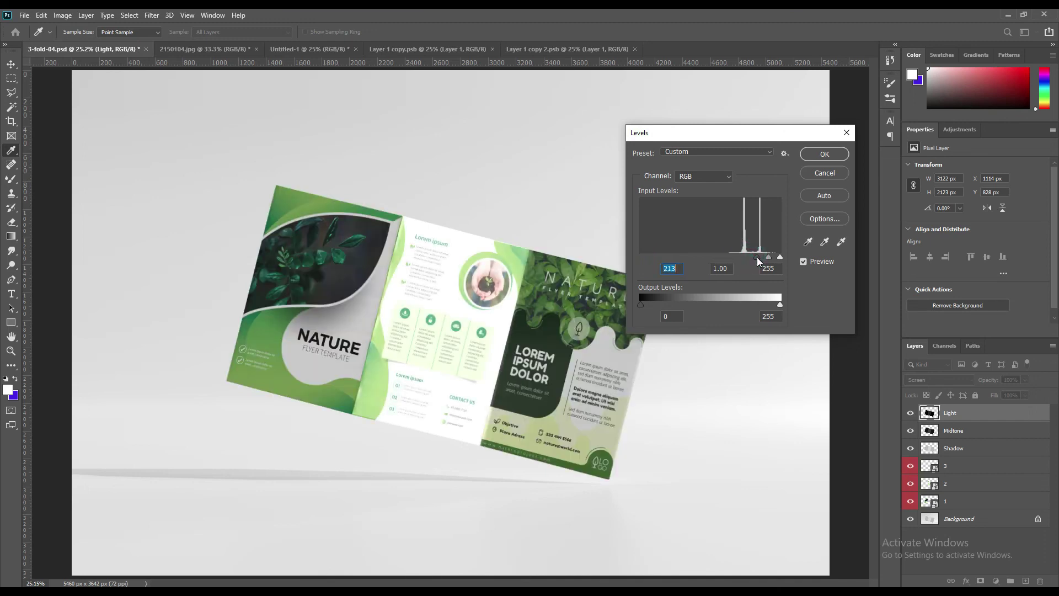
left_click_drag(759, 261, 760, 257)
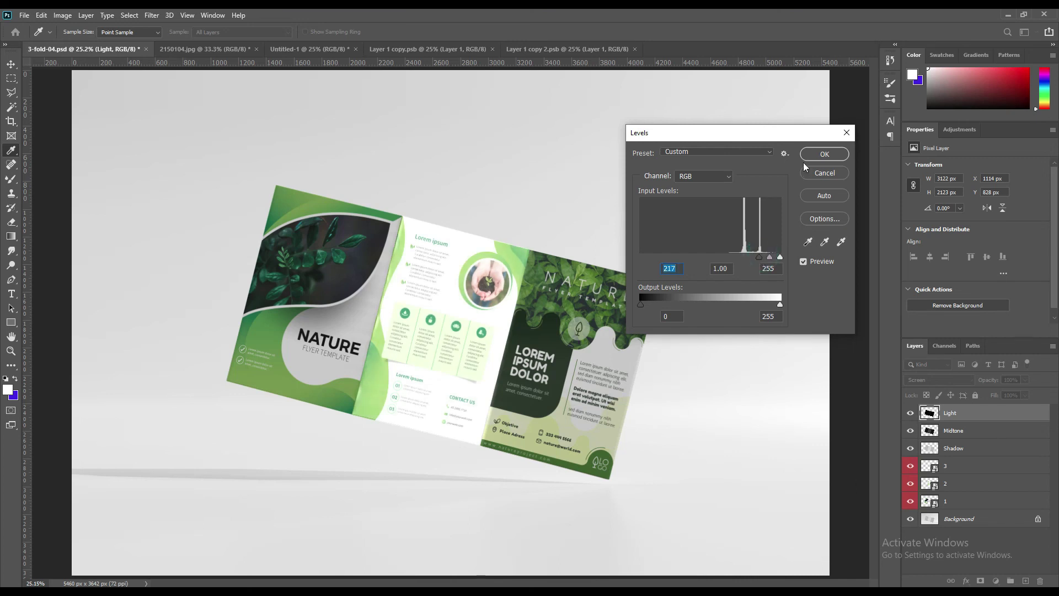
left_click(825, 154)
left_click(911, 413)
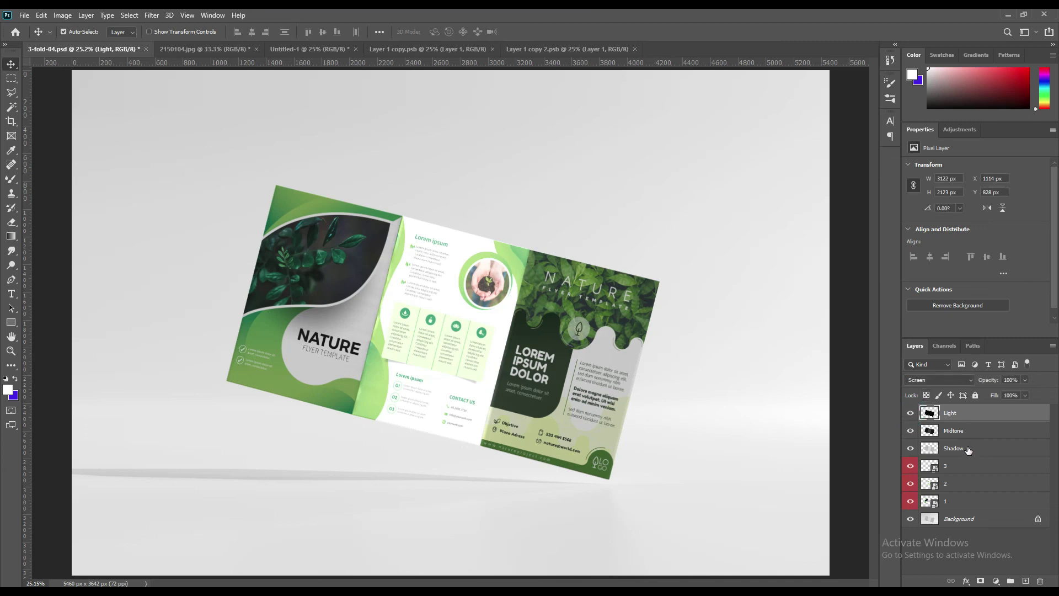
Step: Group the Light, Midtone and Shadow layers and name the group FX
left_click(972, 453, "shift")
left_click_drag(972, 453, 1011, 581)
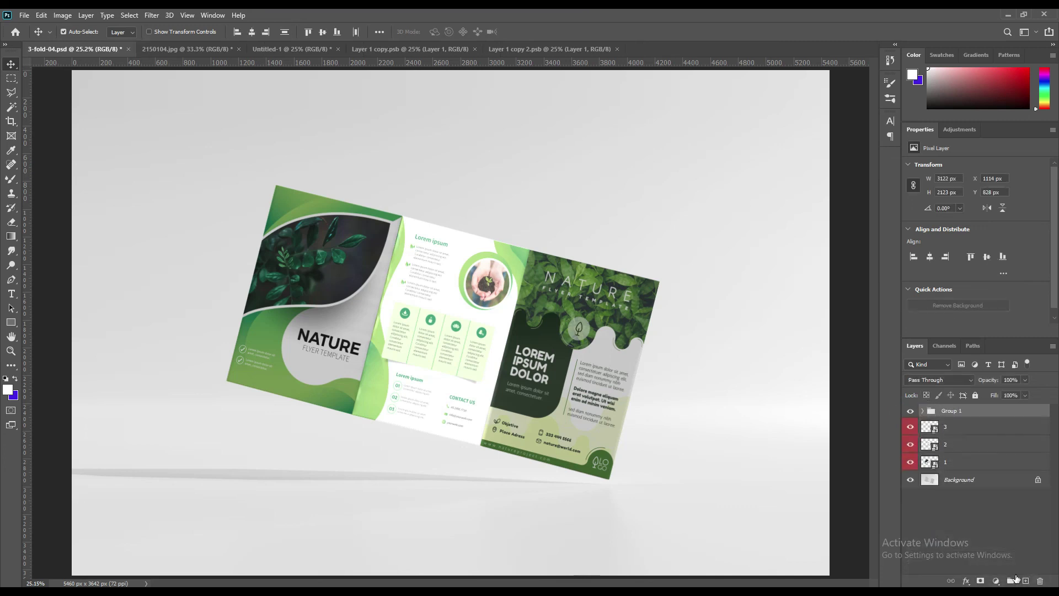
double_click(950, 411)
type("FX")
key("Return")
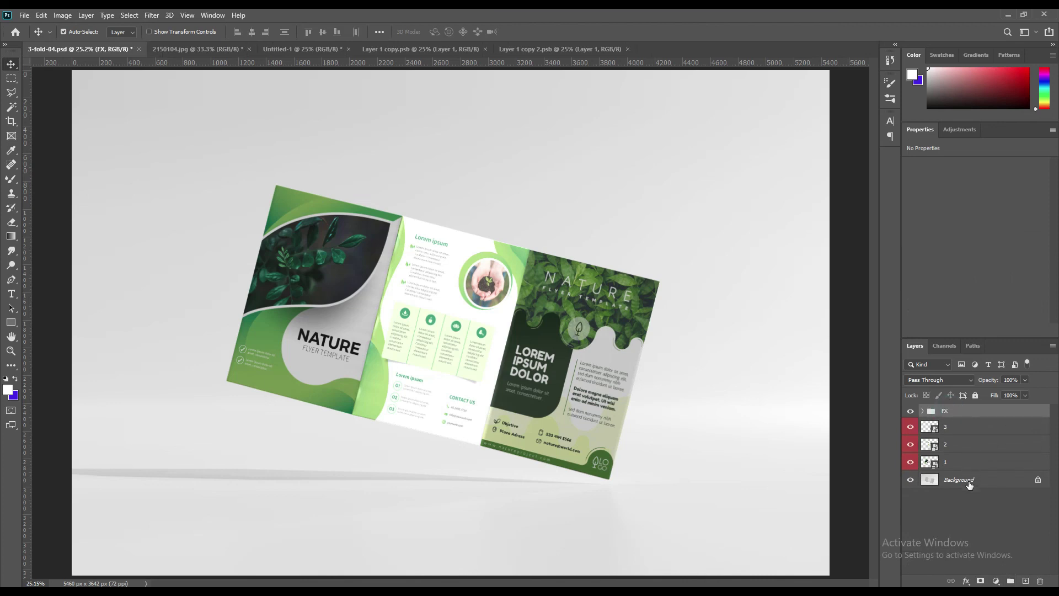
Step: Add a Linear Burn Solid Color fill above Background, using light green sampled from the brochure
left_click(971, 484)
left_click(996, 582)
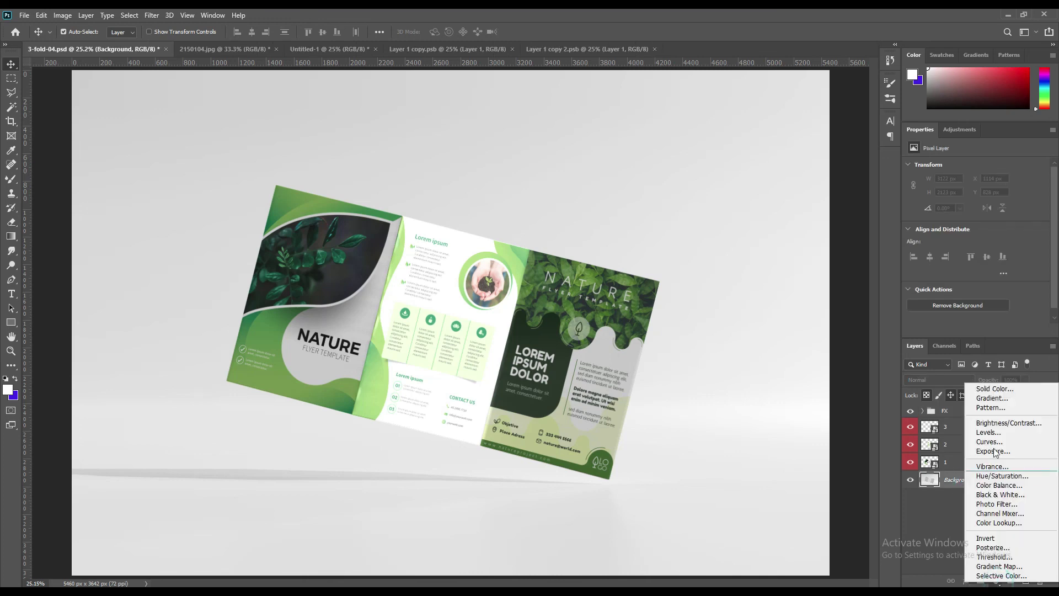
left_click(993, 388)
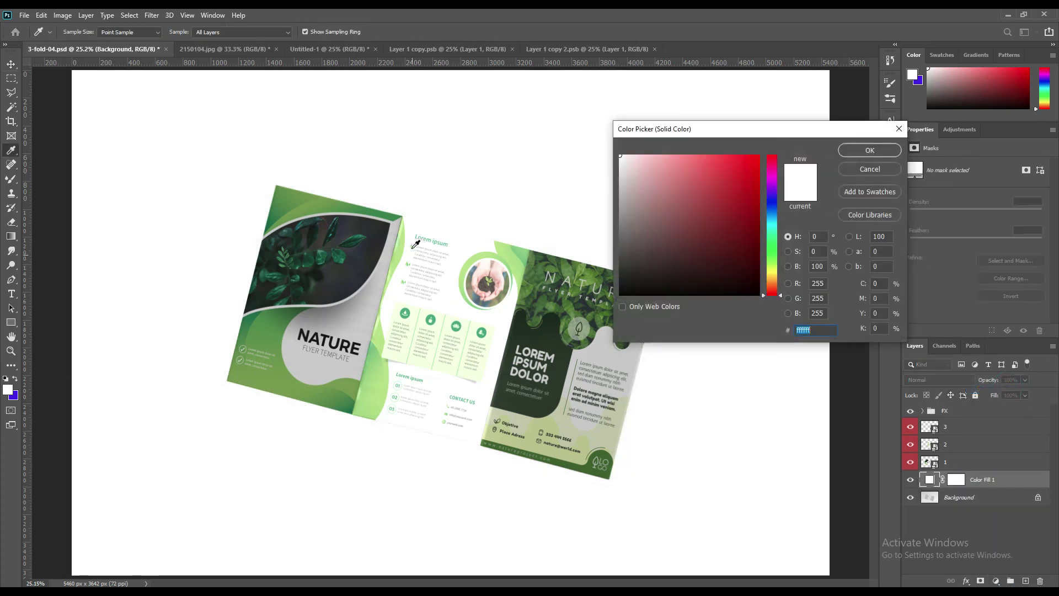
left_click(405, 243)
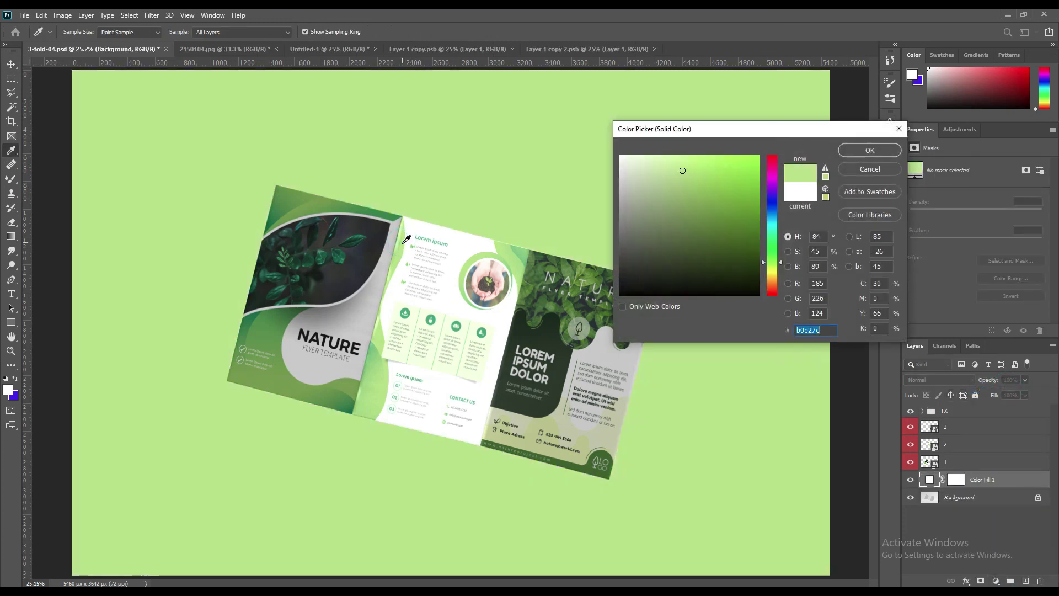
left_click(860, 151)
left_click(925, 381)
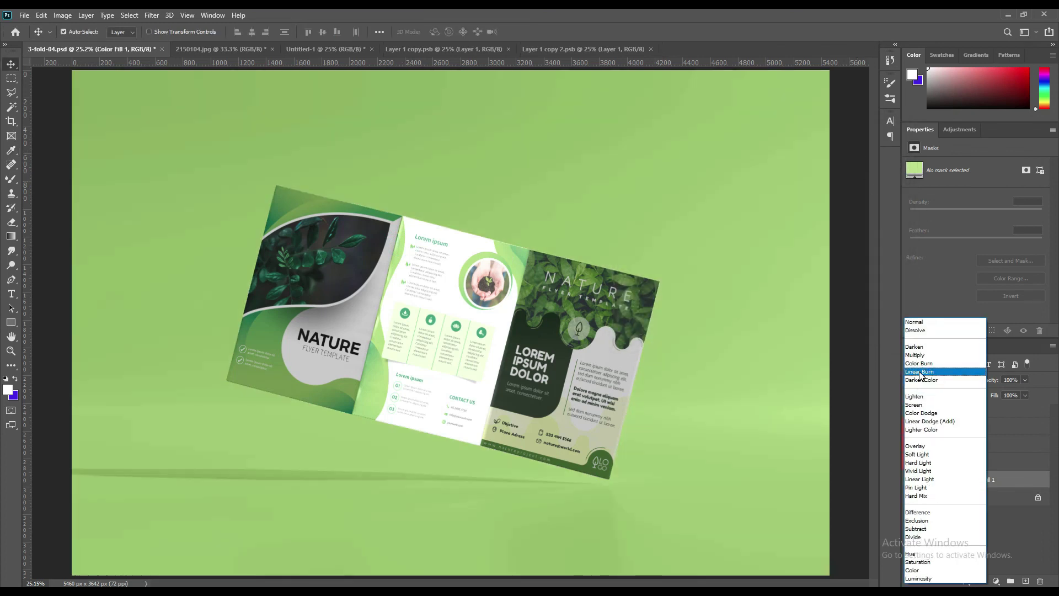
left_click(919, 373)
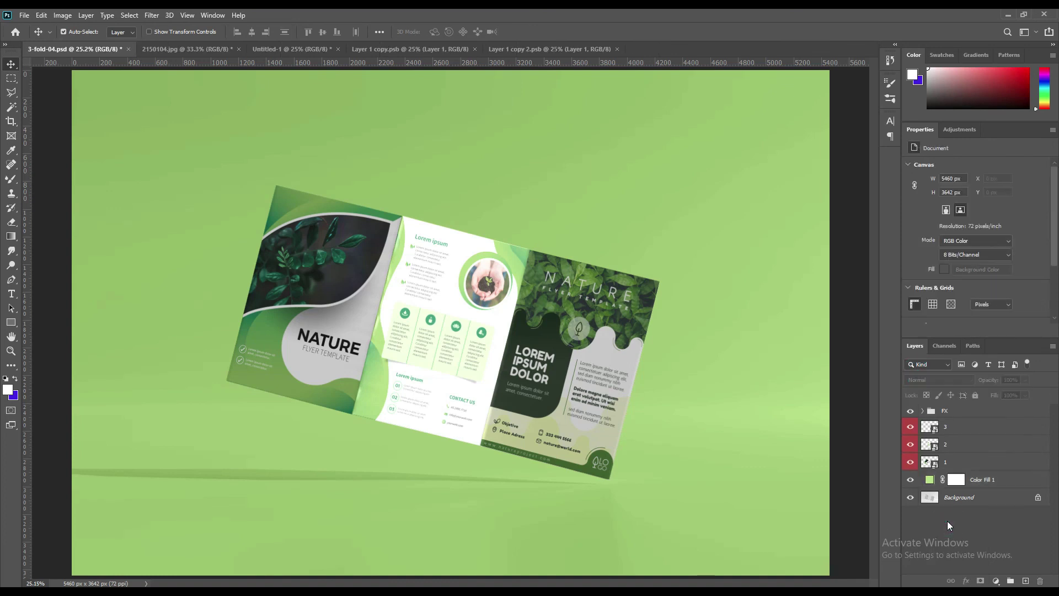